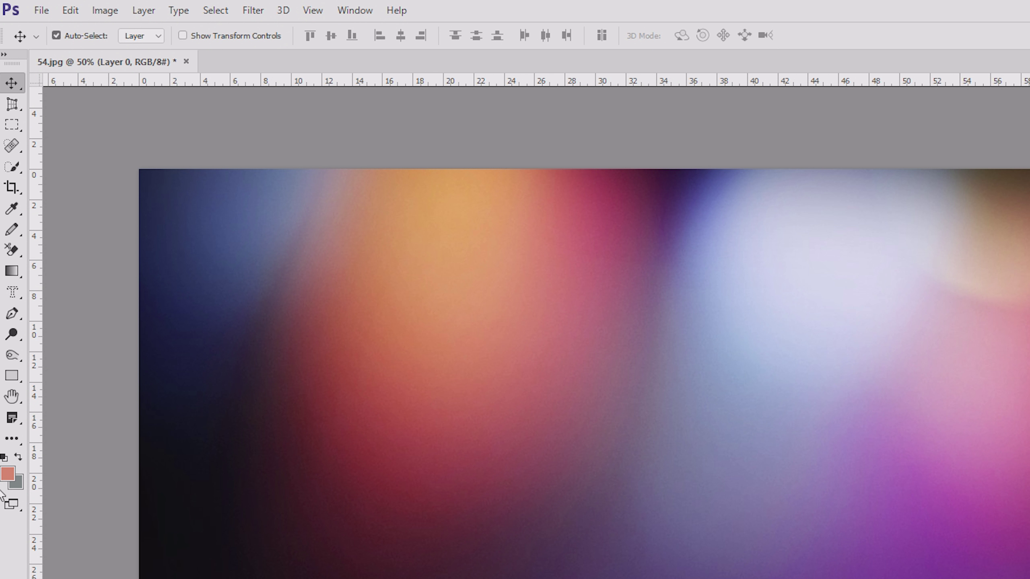
Step: Show the Type tool variants, including Horizontal and Vertical Type Mask
{"action": "left_click", "coordinate": [16, 296]}
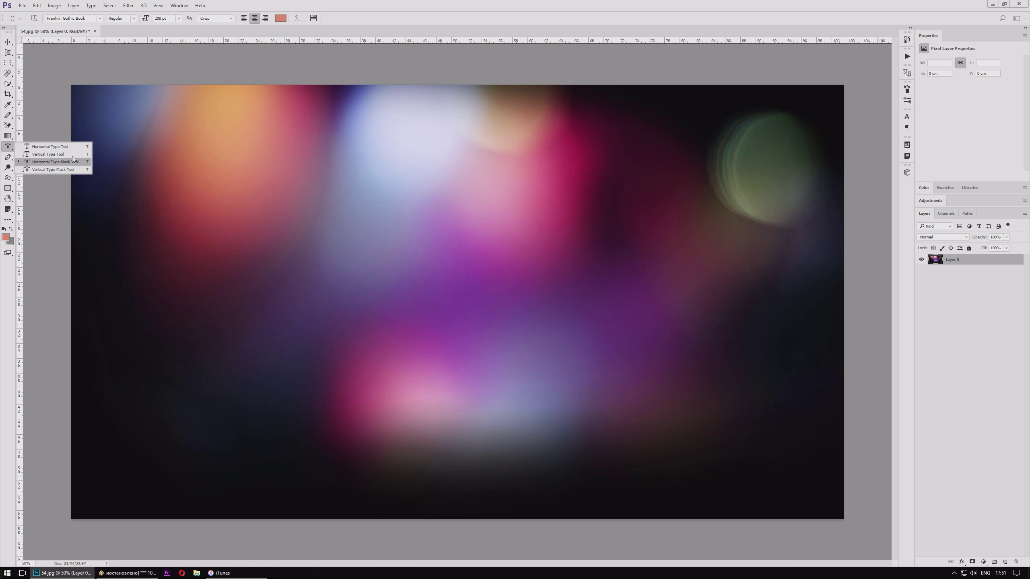
Step: Add '123' with the Horizontal Type tool and drag it right toward the image centre
{"action": "left_click", "coordinate": [65, 145]}
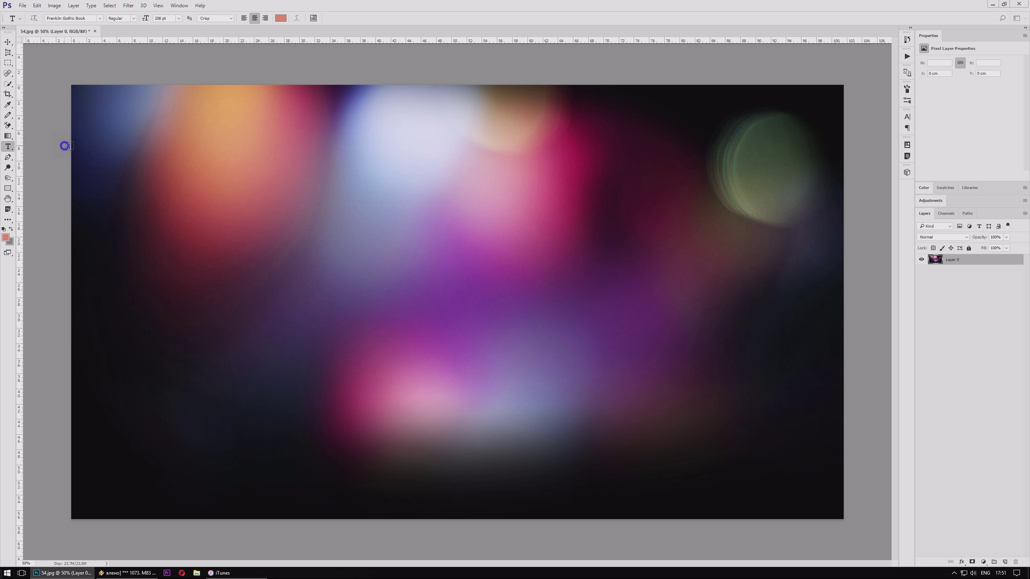
{"action": "left_click", "coordinate": [369, 276]}
{"action": "type", "text": "12"}
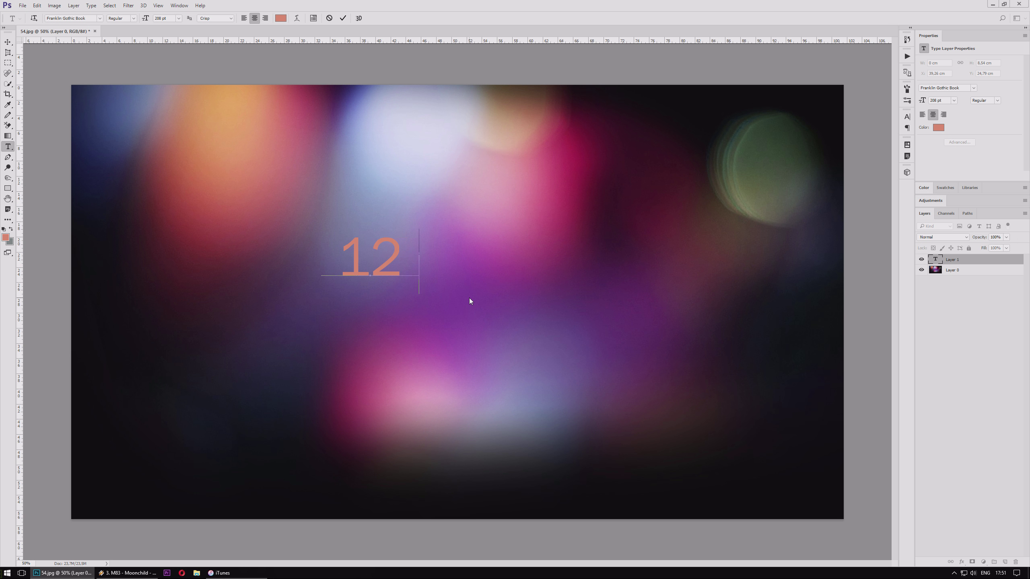
{"action": "type", "text": "3"}
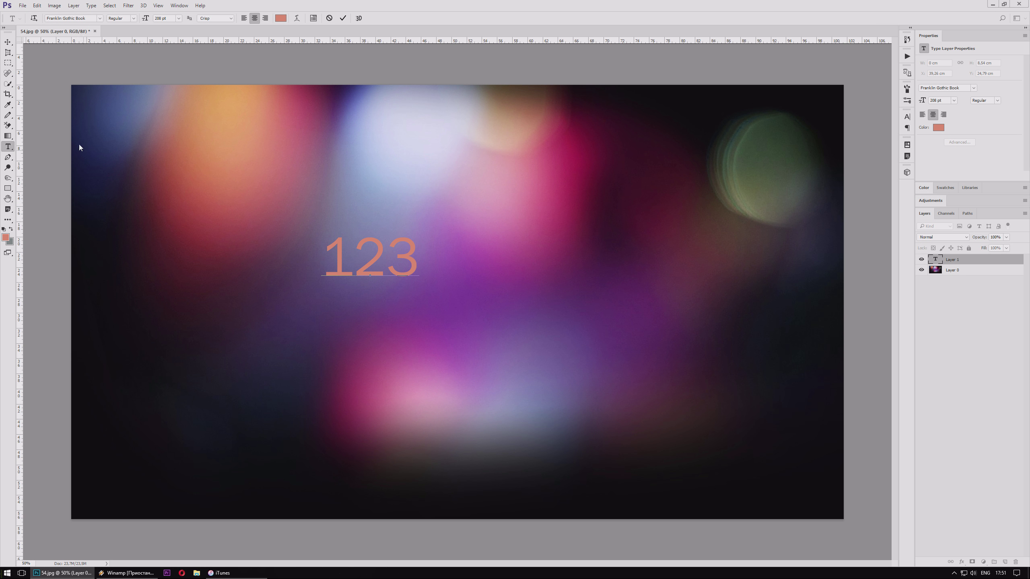
{"action": "left_click", "coordinate": [8, 41]}
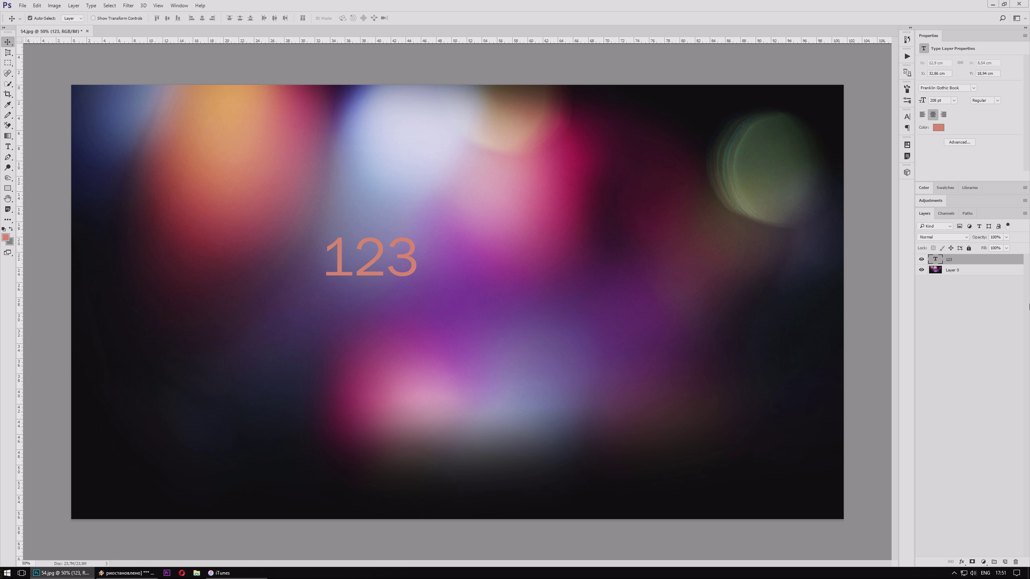
{"action": "left_click_drag", "start_coordinate": [374, 240], "coordinate": [514, 242]}
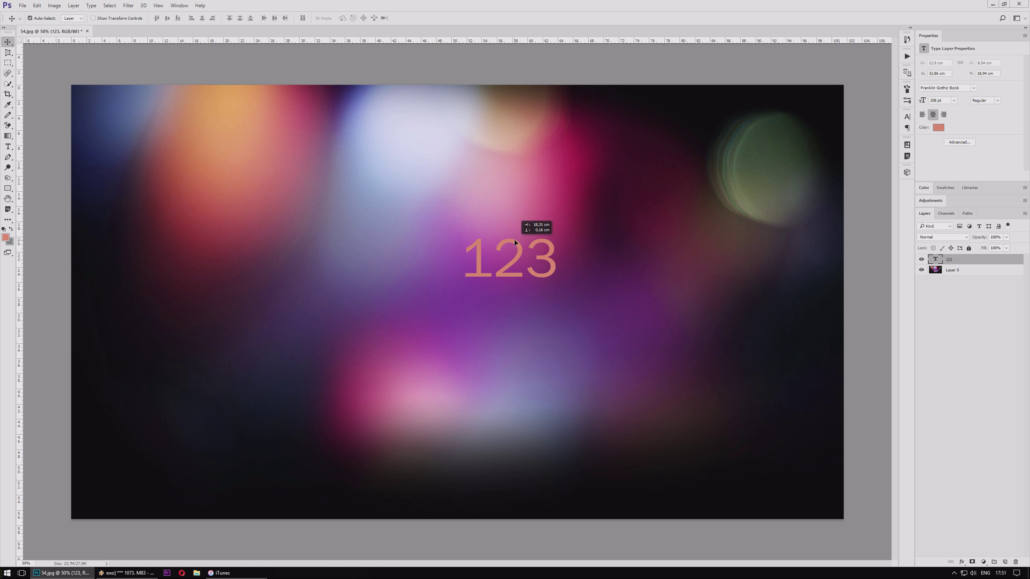
Step: Type '123' with the Horizontal Type Mask tool in the upper left as a selection
{"action": "left_click", "coordinate": [8, 147]}
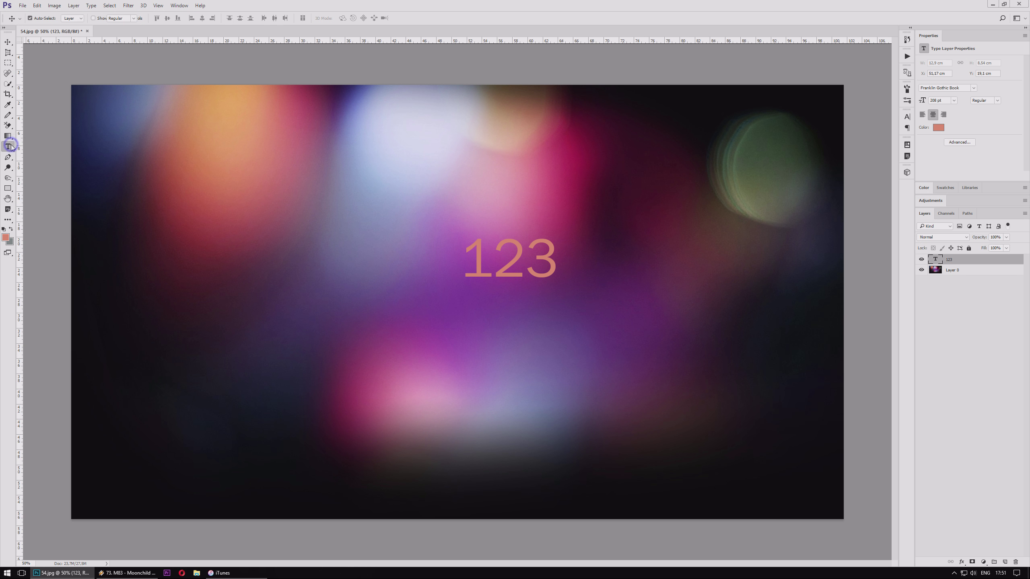
{"action": "left_click_drag", "start_coordinate": [11, 147], "coordinate": [47, 162]}
{"action": "left_click", "coordinate": [65, 162]}
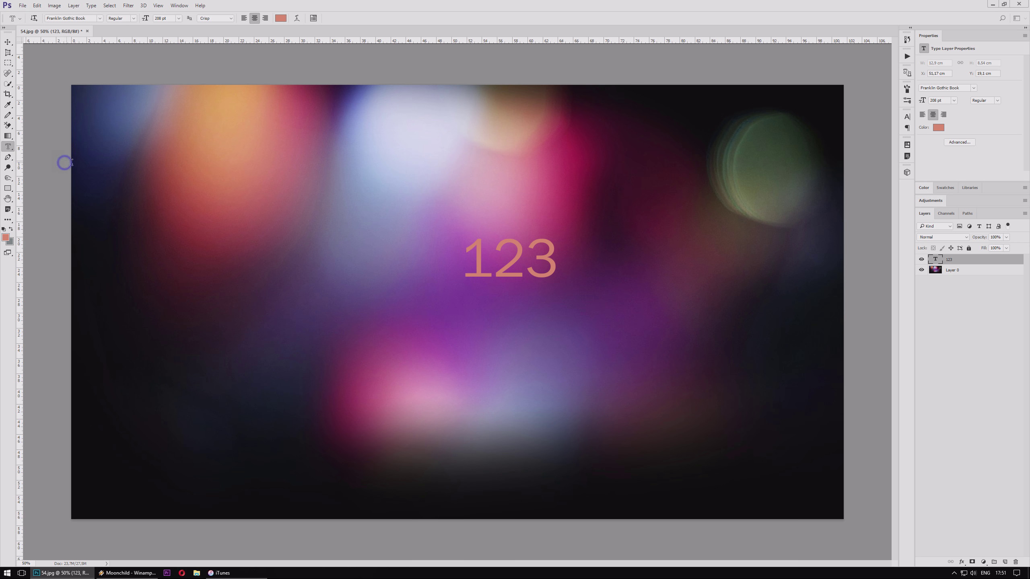
{"action": "left_click", "coordinate": [279, 193]}
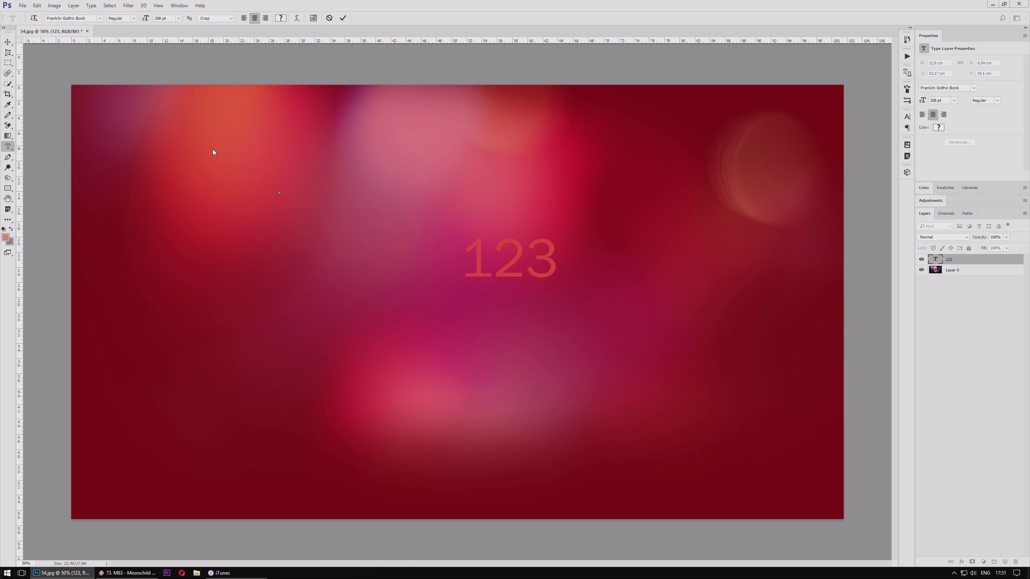
{"action": "type", "text": "1"}
{"action": "type", "text": "23"}
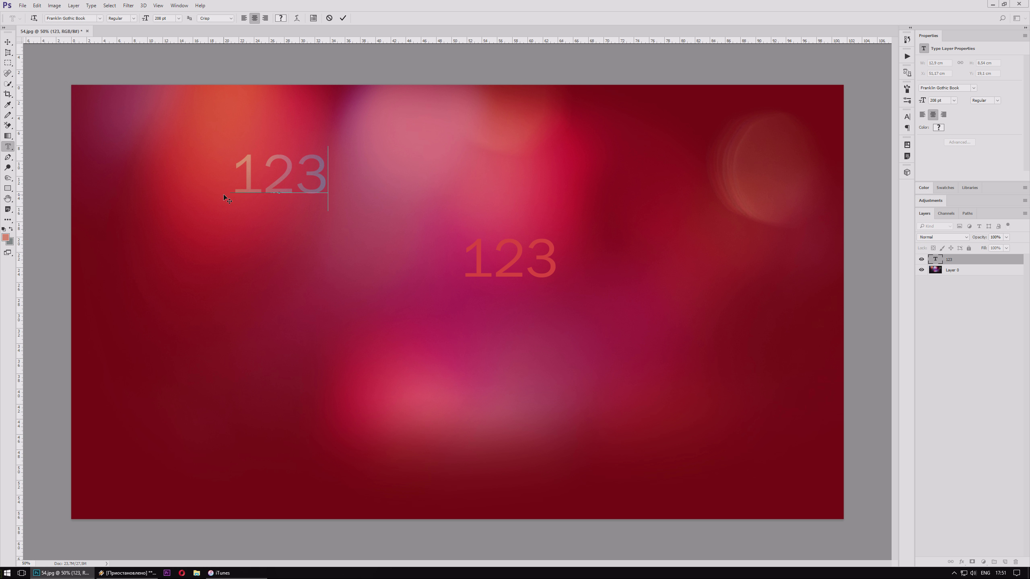
{"action": "left_click", "coordinate": [7, 42]}
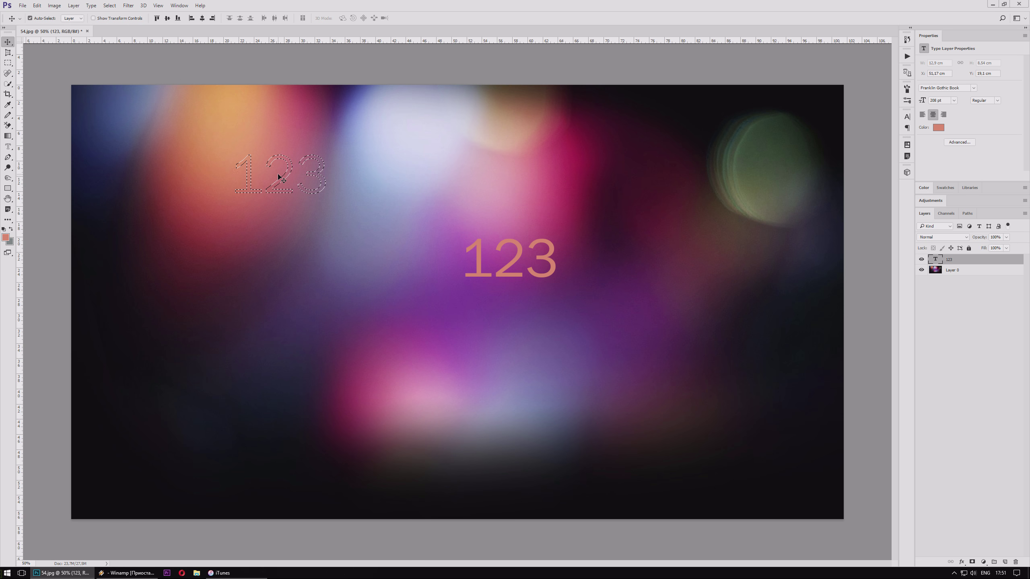
Step: Shift the photo slightly down and to the right
{"action": "mouse_move", "coordinate": [285, 175]}
{"action": "left_mouse_down"}
{"action": "mouse_move", "coordinate": [338, 228]}
{"action": "mouse_move", "coordinate": [290, 175]}
{"action": "left_mouse_up"}
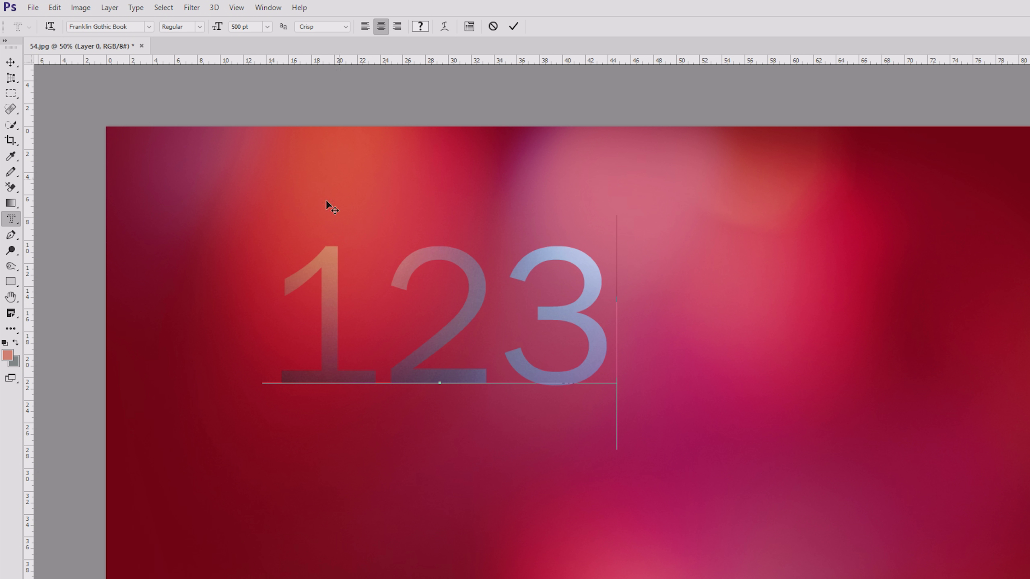
Step: Toggle the 123 lettering vertical and back to horizontal, then select all three digits
{"action": "left_click", "coordinate": [50, 27]}
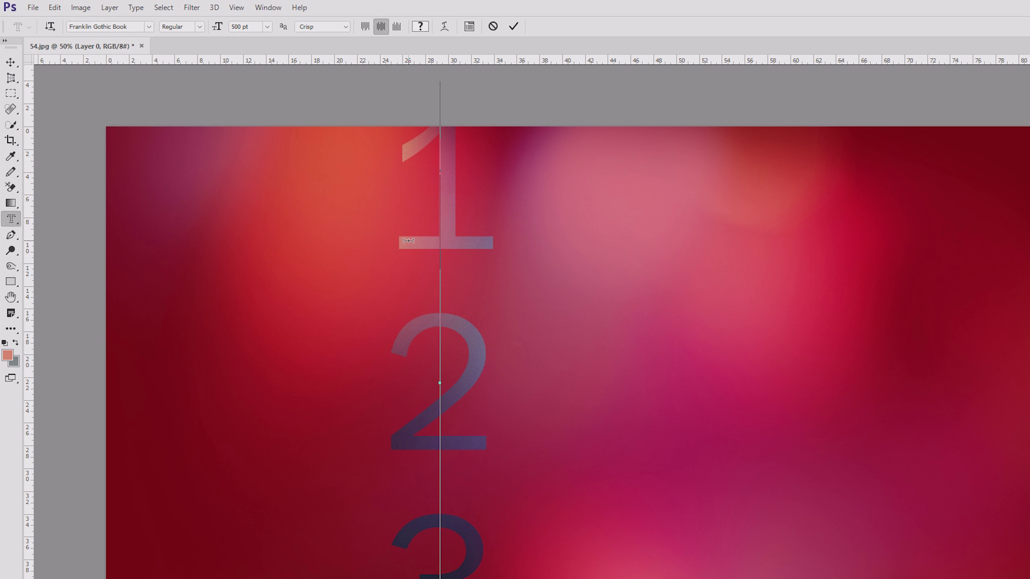
{"action": "left_click", "coordinate": [50, 27]}
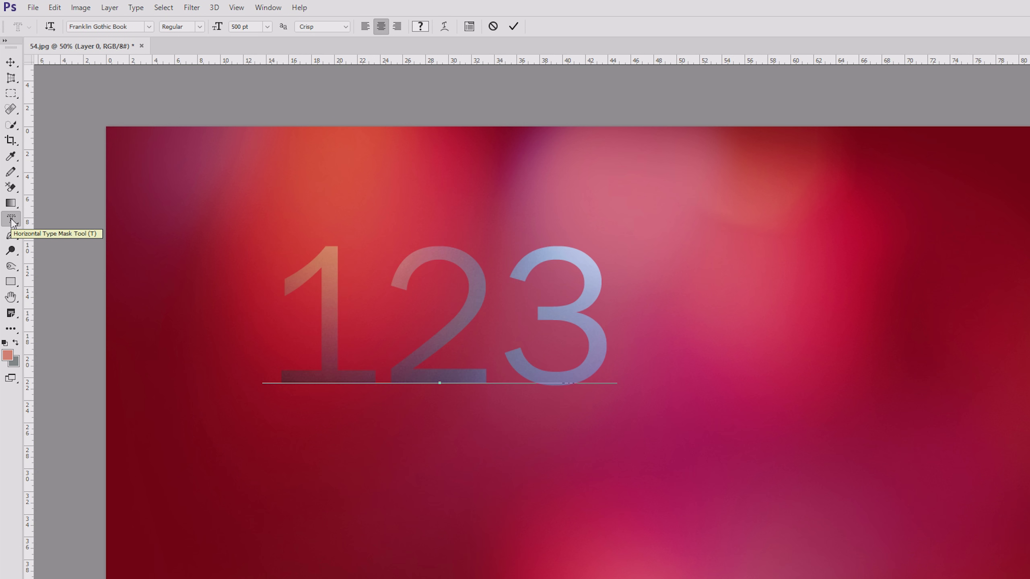
{"action": "left_click", "coordinate": [294, 327]}
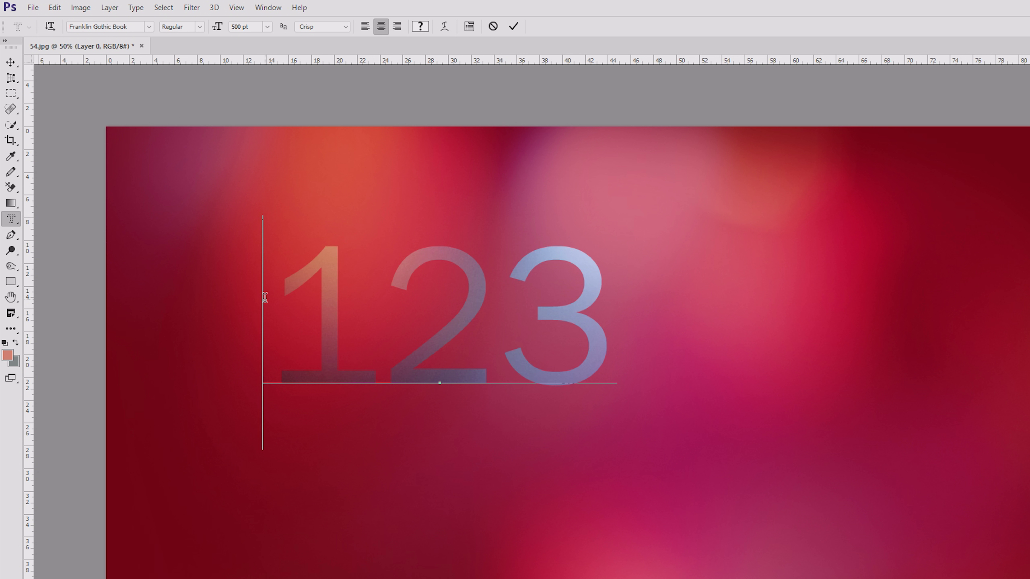
{"action": "left_click_drag", "start_coordinate": [278, 290], "coordinate": [591, 299]}
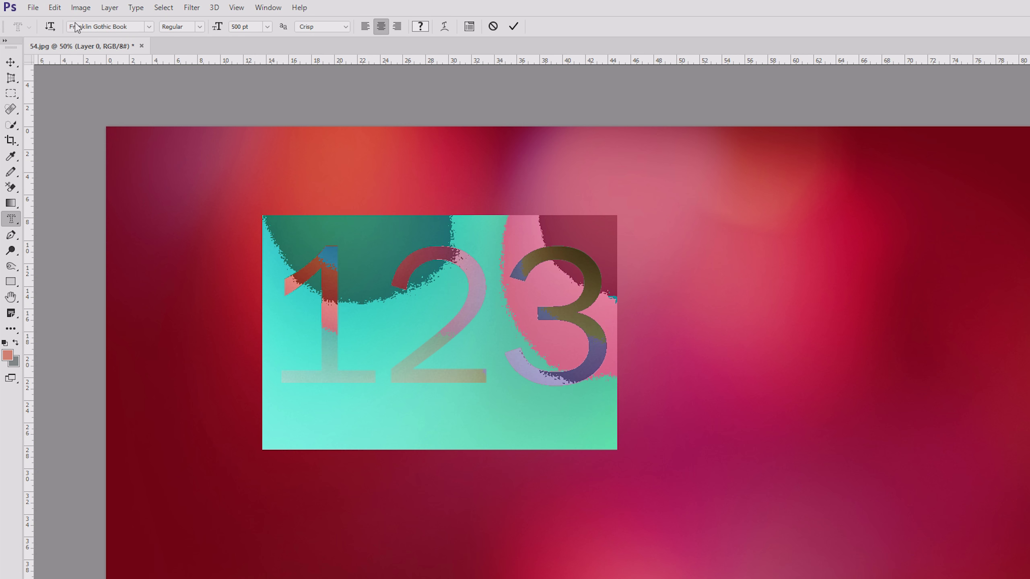
Step: Switch the 123 mask lettering's font family to Gadugi
{"action": "left_click", "coordinate": [149, 27]}
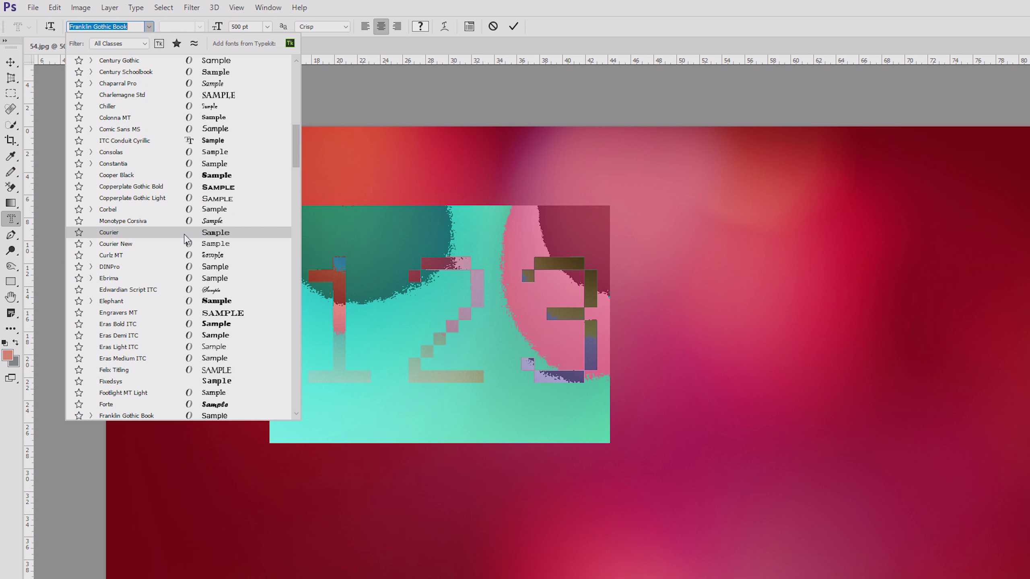
{"action": "scroll", "coordinate": [185, 239], "scroll_direction": "down", "scroll_amount": 4}
{"action": "scroll", "coordinate": [186, 251], "scroll_direction": "down", "scroll_amount": 1}
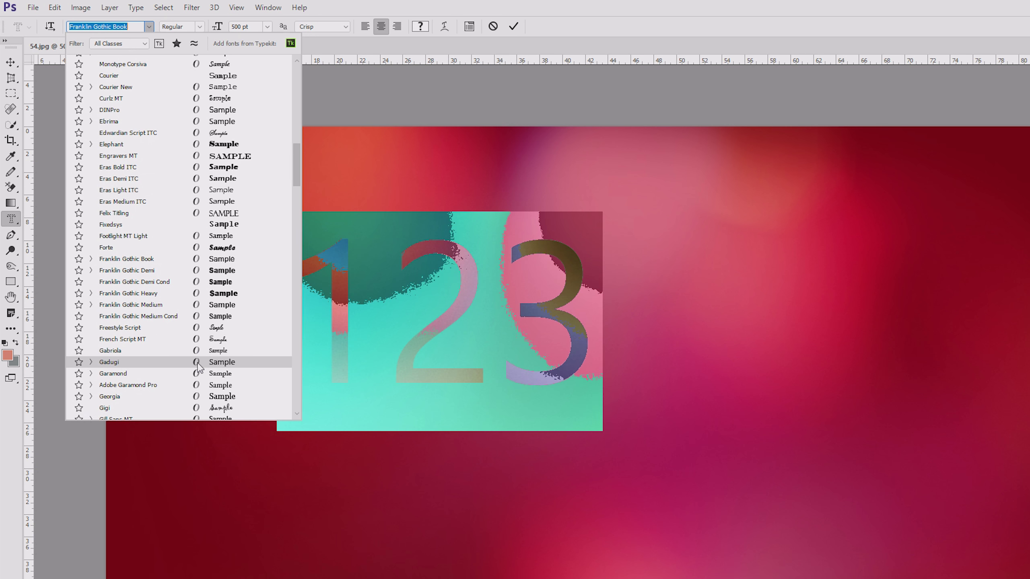
{"action": "left_click", "coordinate": [198, 365]}
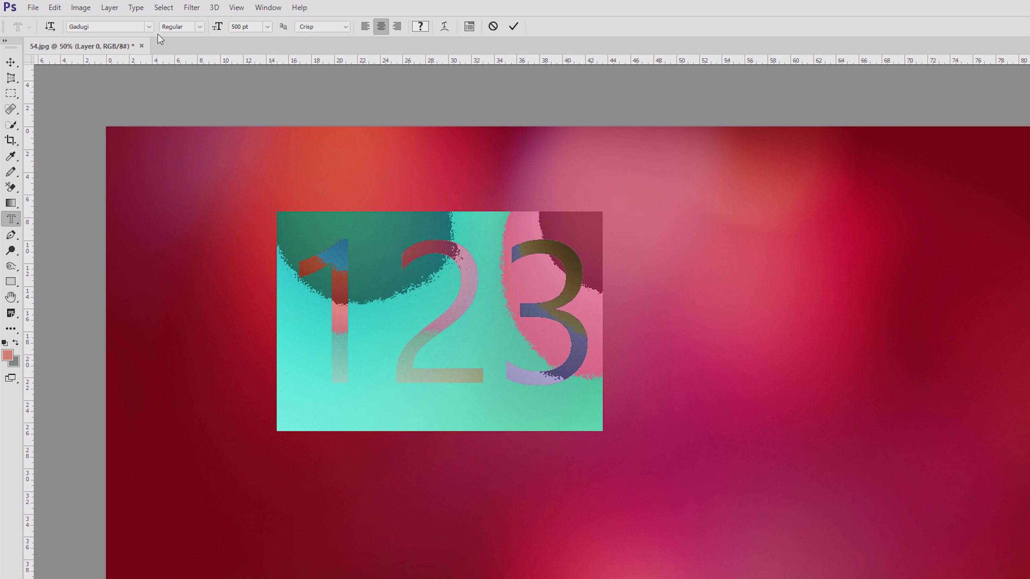
Step: Set the 123 lettering's font style to Bold, after comparing it with Regular
{"action": "left_click", "coordinate": [200, 27]}
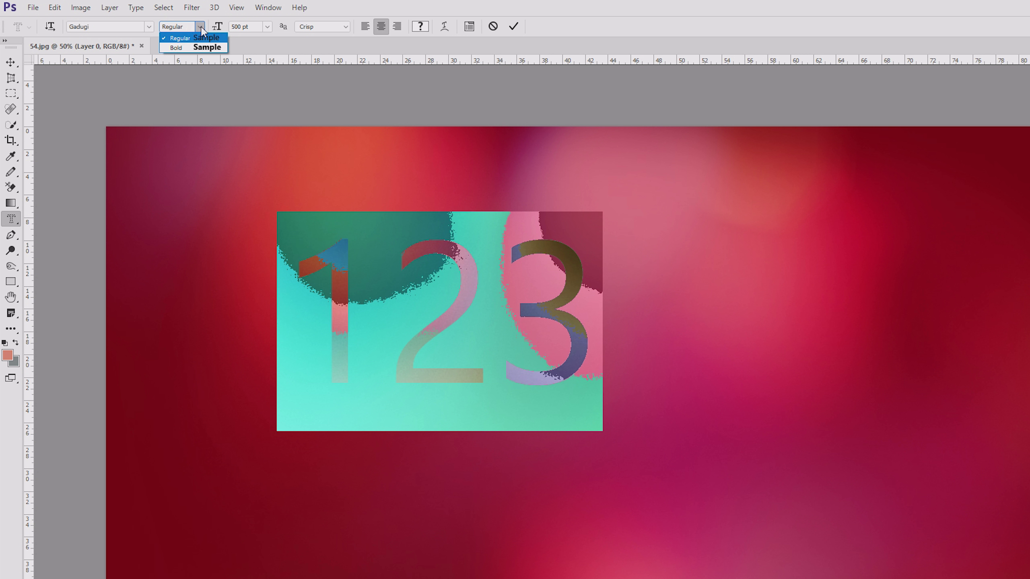
{"action": "left_click", "coordinate": [199, 48]}
{"action": "left_click", "coordinate": [200, 27]}
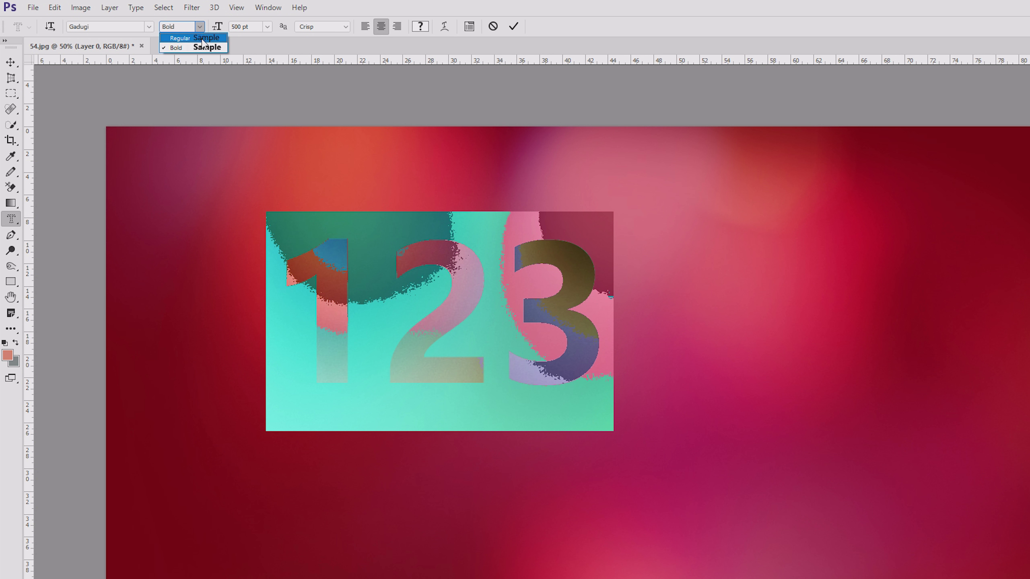
{"action": "left_click", "coordinate": [202, 38]}
{"action": "left_click", "coordinate": [200, 47]}
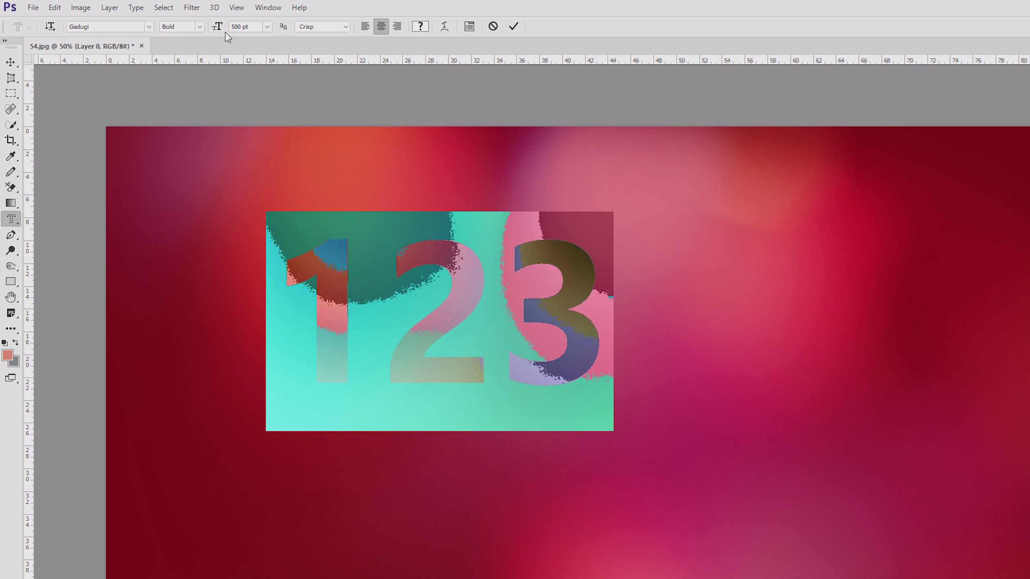
Step: Set the font size to 555 pt
{"action": "left_click_drag", "start_coordinate": [218, 32], "coordinate": [202, 32]}
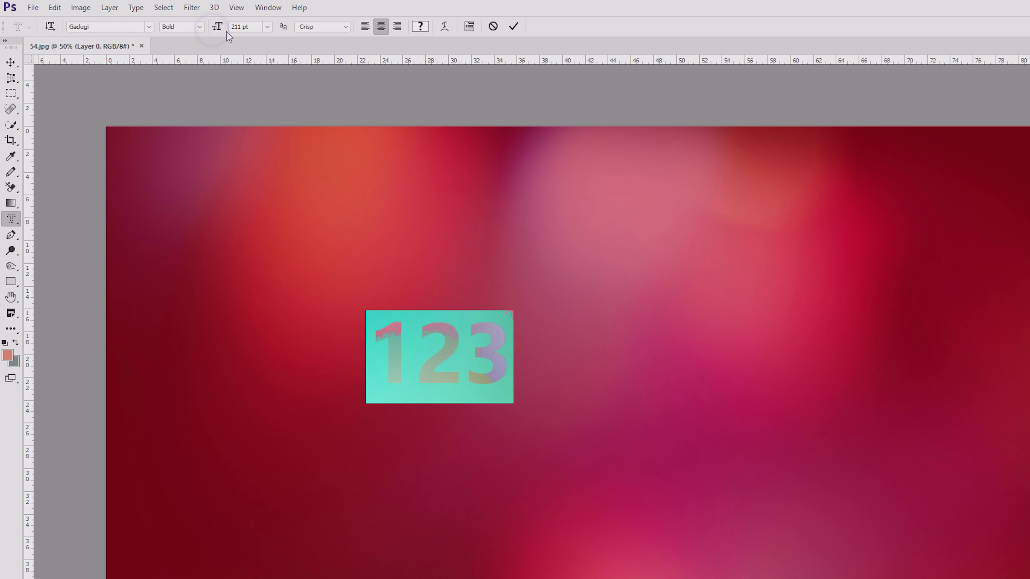
{"action": "left_click_drag", "start_coordinate": [218, 27], "coordinate": [535, 78]}
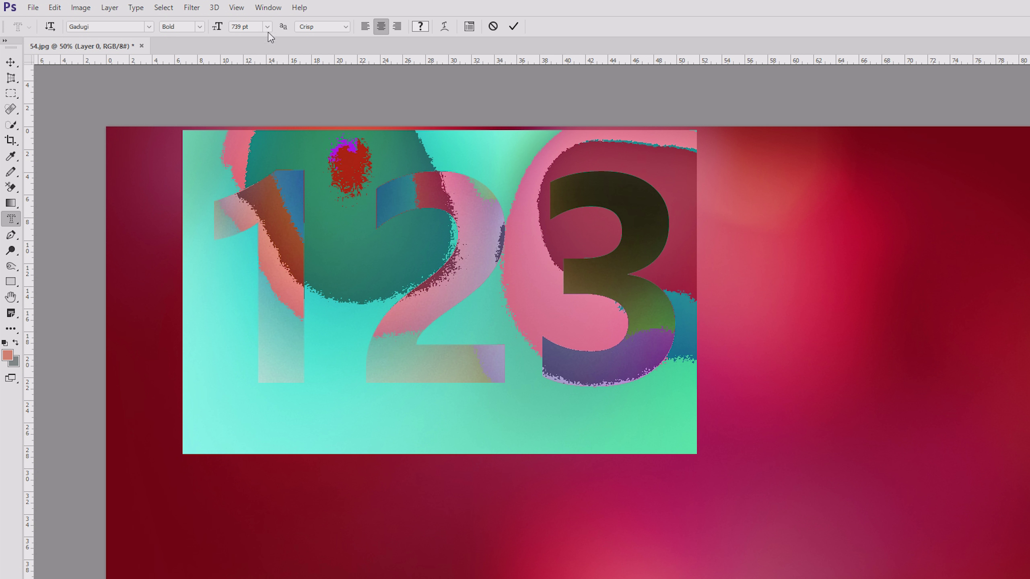
{"action": "left_click", "coordinate": [257, 27]}
{"action": "type", "text": "555"}
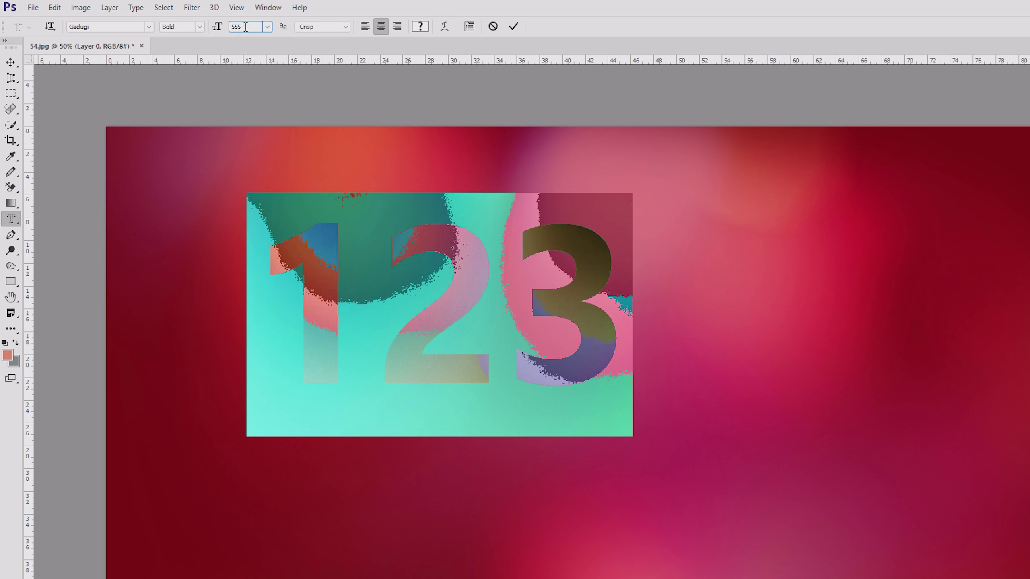
{"action": "left_click", "coordinate": [267, 26]}
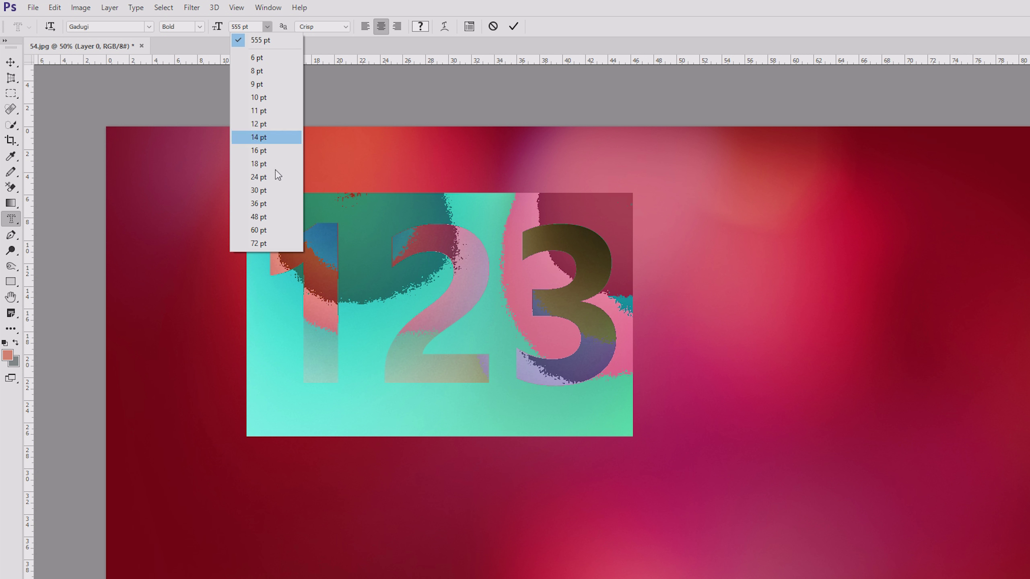
{"action": "left_click", "coordinate": [267, 26]}
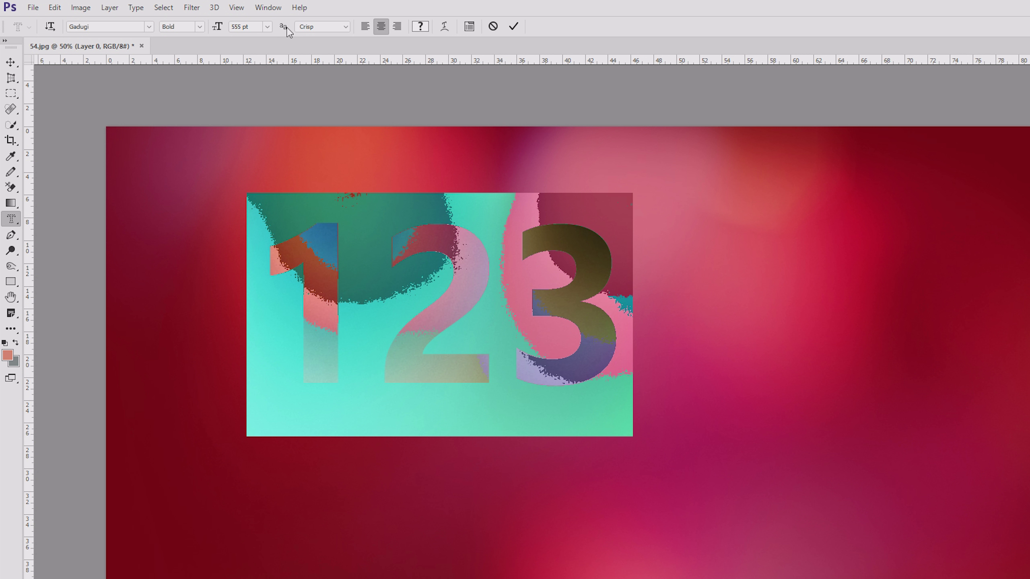
Step: Set the anti-aliasing to Crisp after trying None and Sharp
{"action": "left_click", "coordinate": [336, 30]}
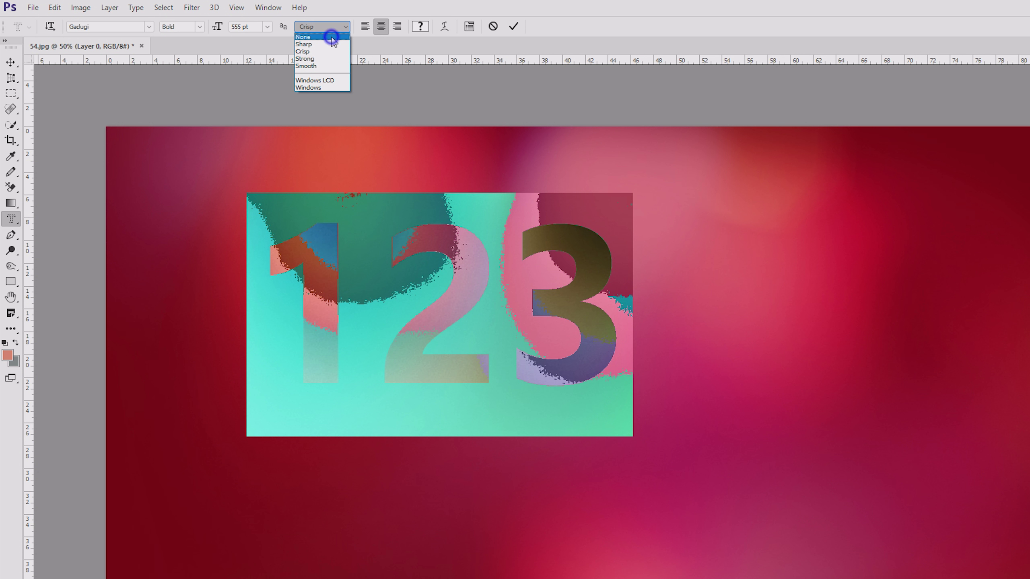
{"action": "left_click", "coordinate": [339, 37]}
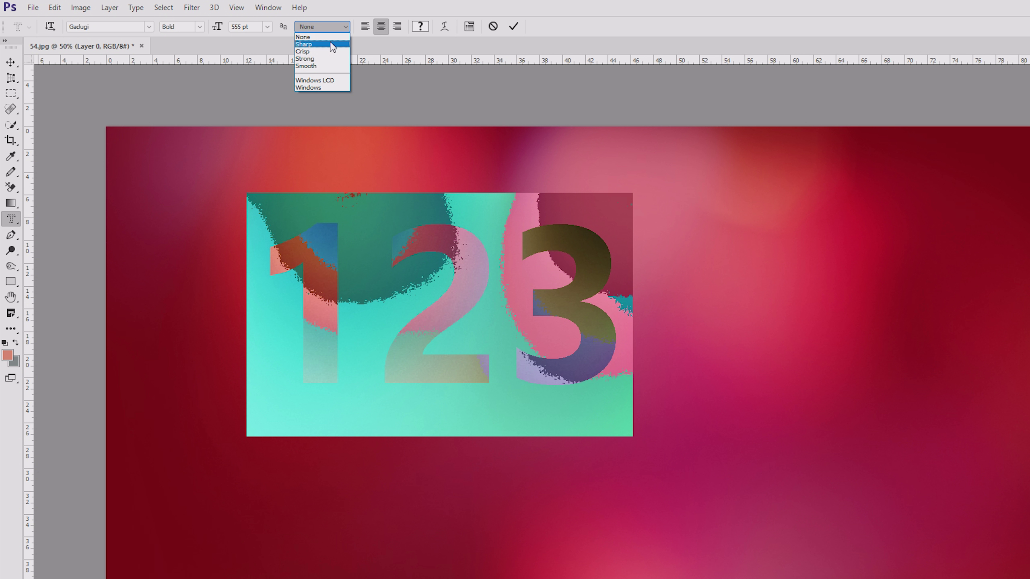
{"action": "left_click", "coordinate": [333, 45]}
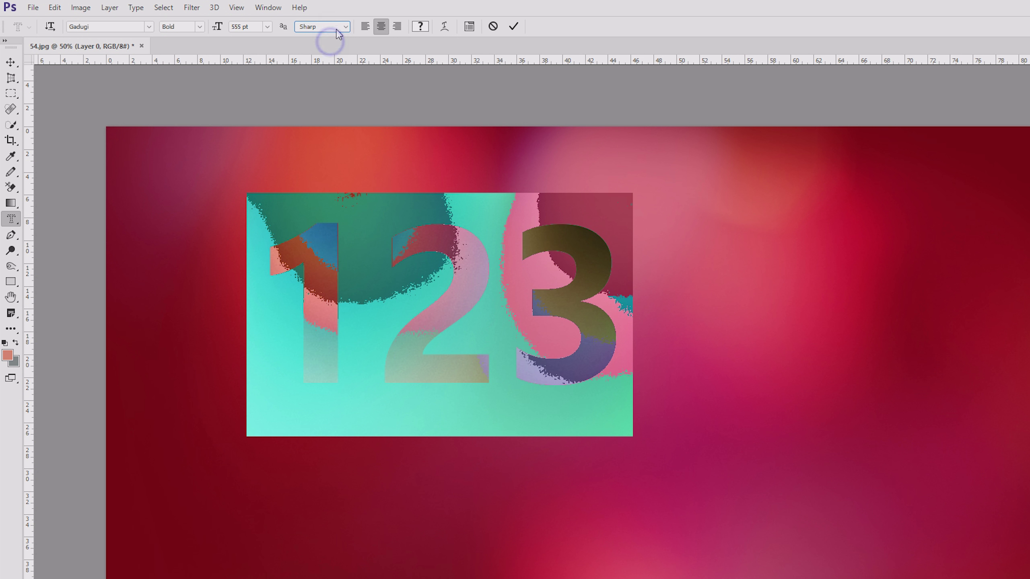
{"action": "left_click", "coordinate": [328, 51]}
{"action": "left_click", "coordinate": [327, 27]}
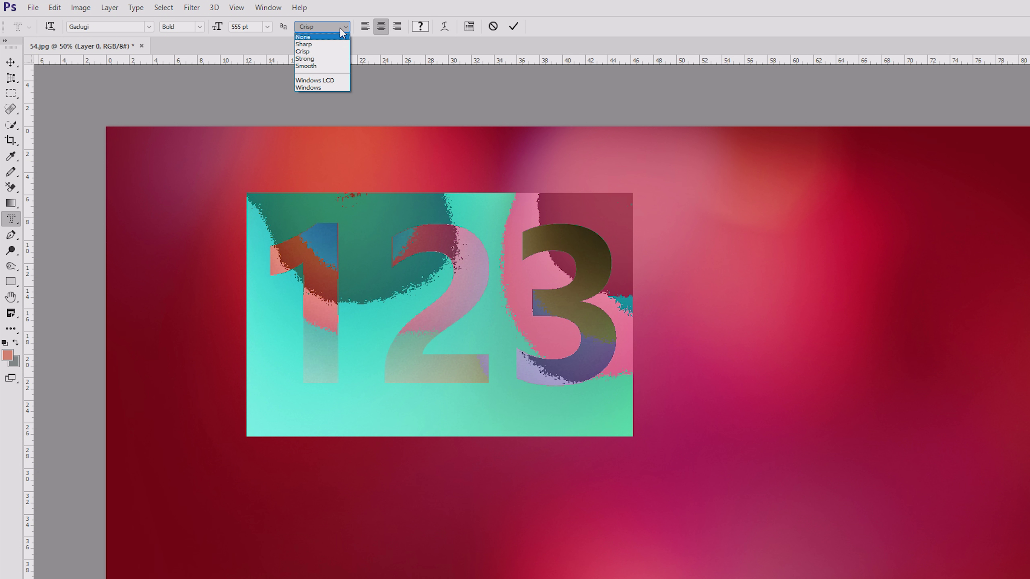
{"action": "left_click", "coordinate": [341, 29]}
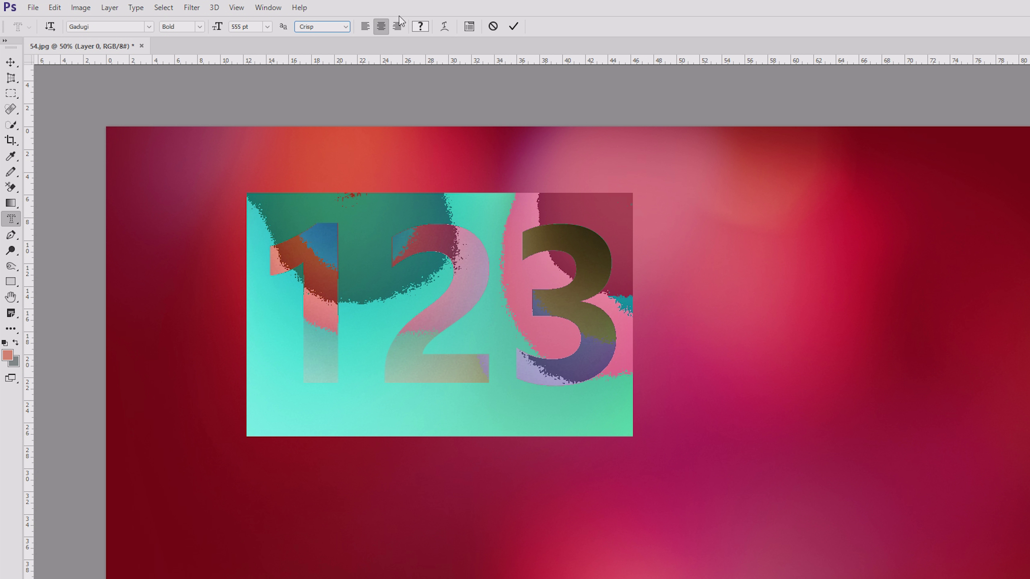
Step: Right-align the digits after trying center and left alignment
{"action": "left_click", "coordinate": [381, 25]}
{"action": "left_click", "coordinate": [366, 28]}
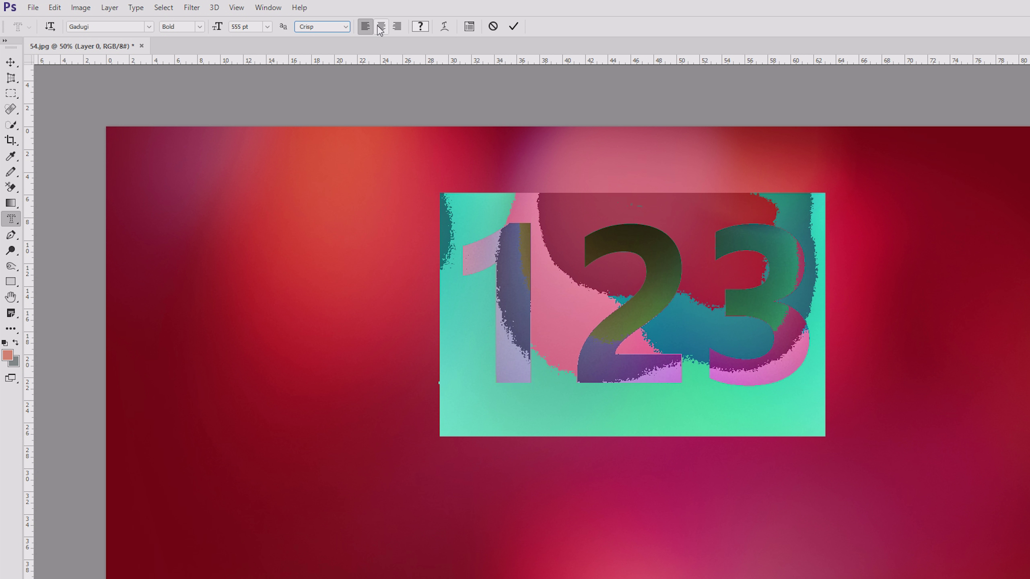
{"action": "left_click", "coordinate": [380, 27]}
{"action": "left_click", "coordinate": [397, 28]}
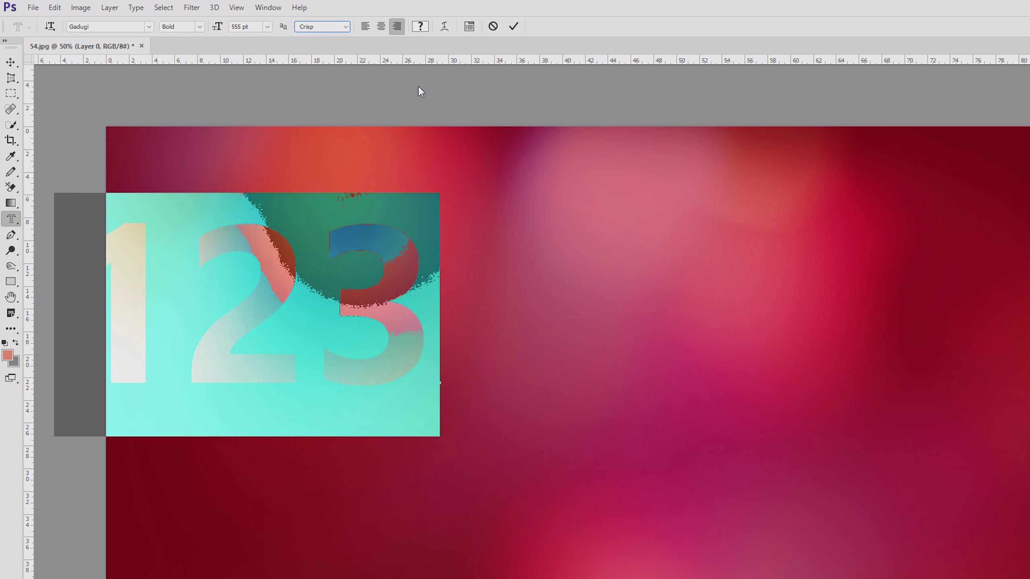
{"action": "left_click", "coordinate": [421, 27]}
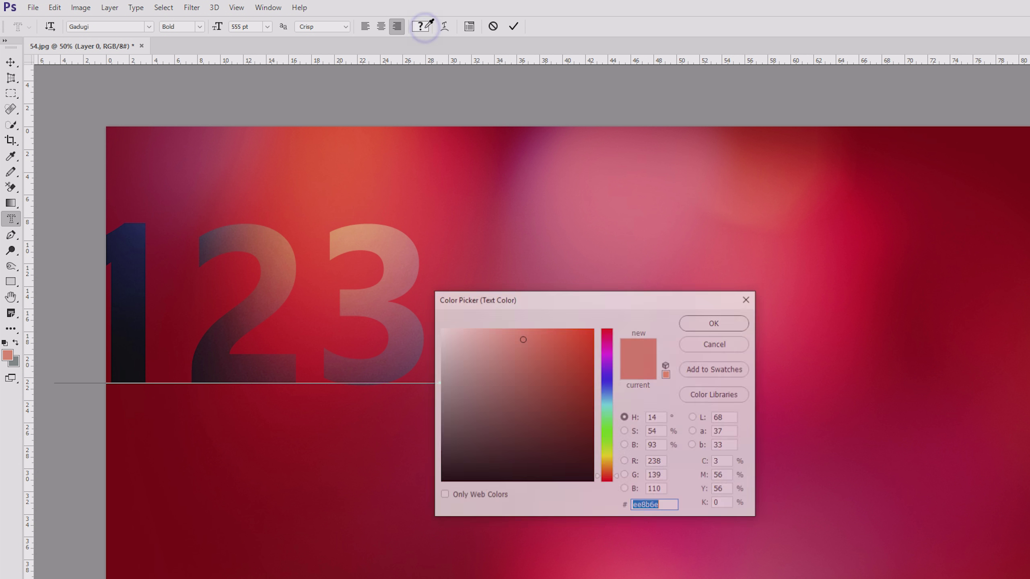
{"action": "left_click", "coordinate": [714, 343]}
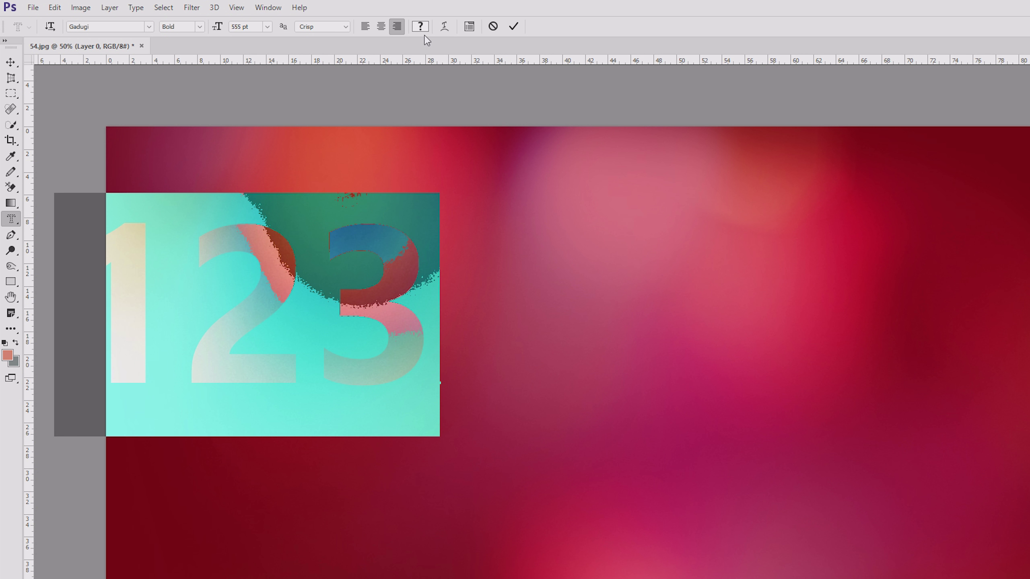
{"action": "left_click", "coordinate": [444, 26]}
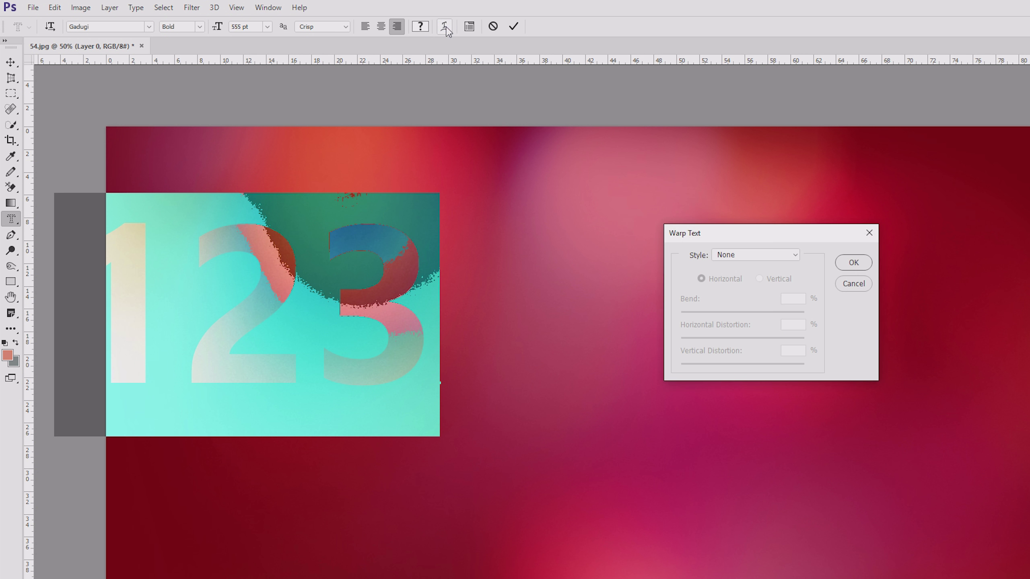
{"action": "left_click", "coordinate": [774, 256]}
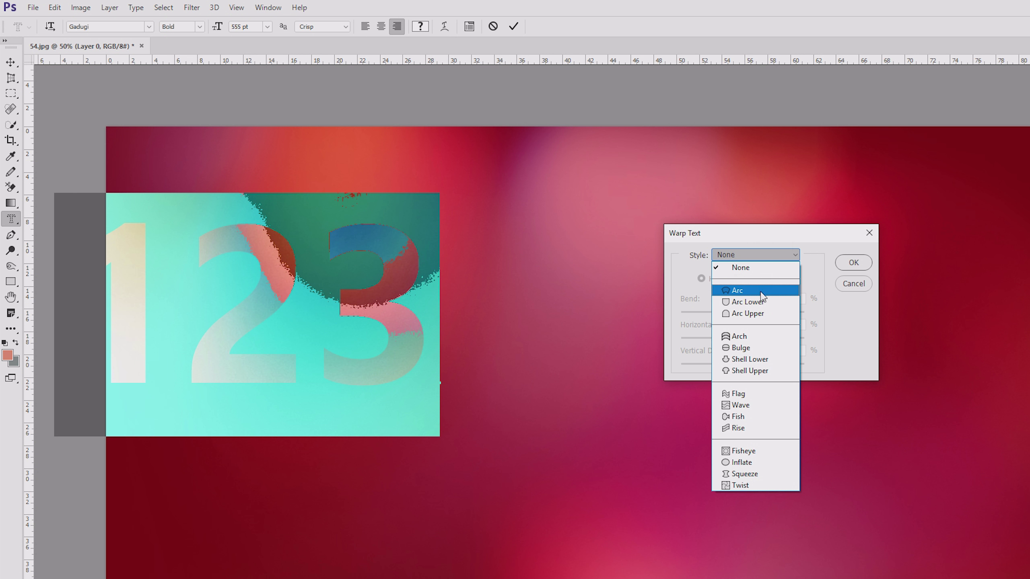
{"action": "left_click", "coordinate": [762, 289]}
{"action": "left_click", "coordinate": [776, 256]}
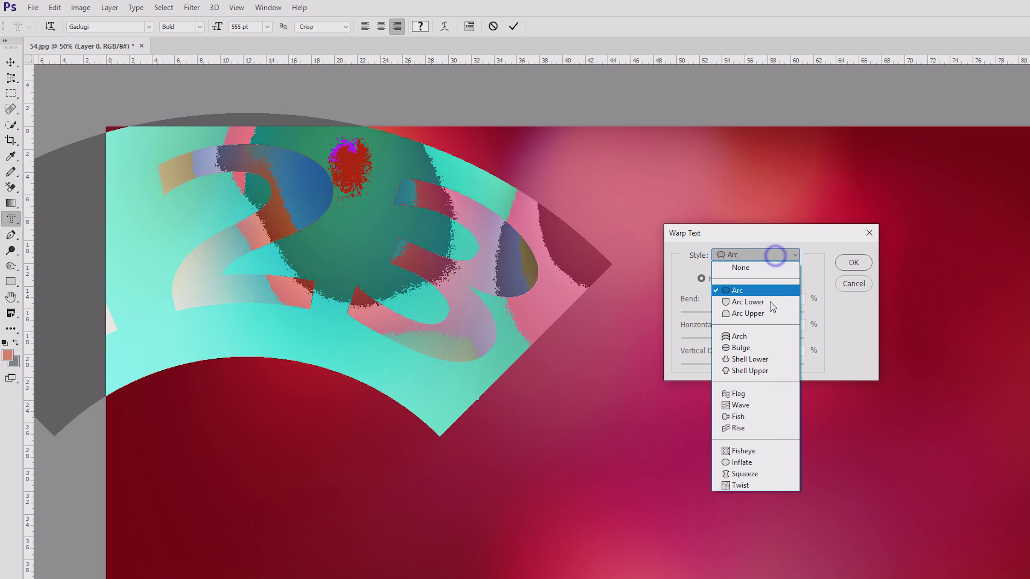
{"action": "left_click", "coordinate": [743, 400]}
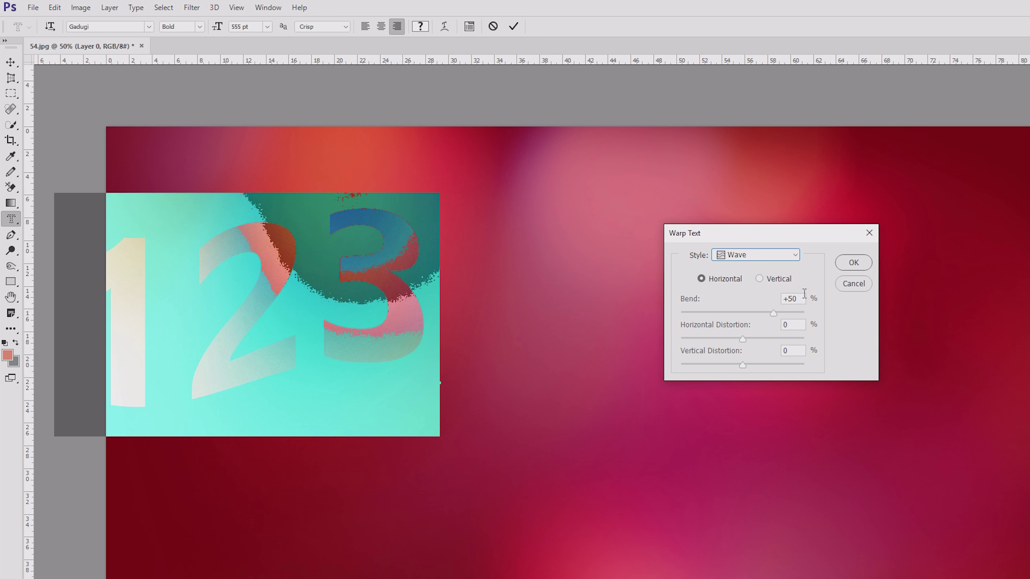
{"action": "left_click", "coordinate": [853, 284]}
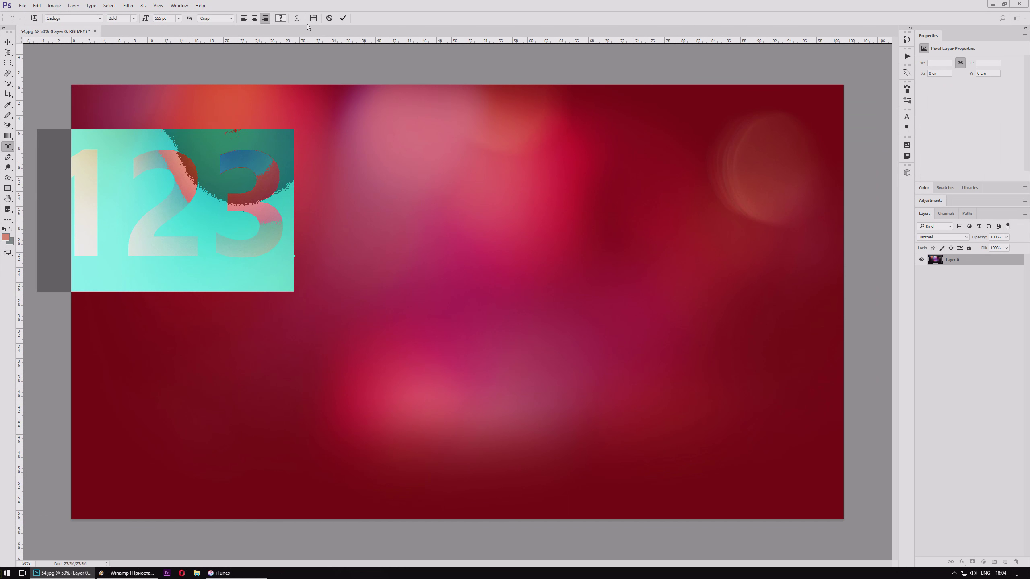
Step: Discard the warp settings, close the Character/Paragraph panel, and commit the 123 mask
{"action": "left_click", "coordinate": [313, 18]}
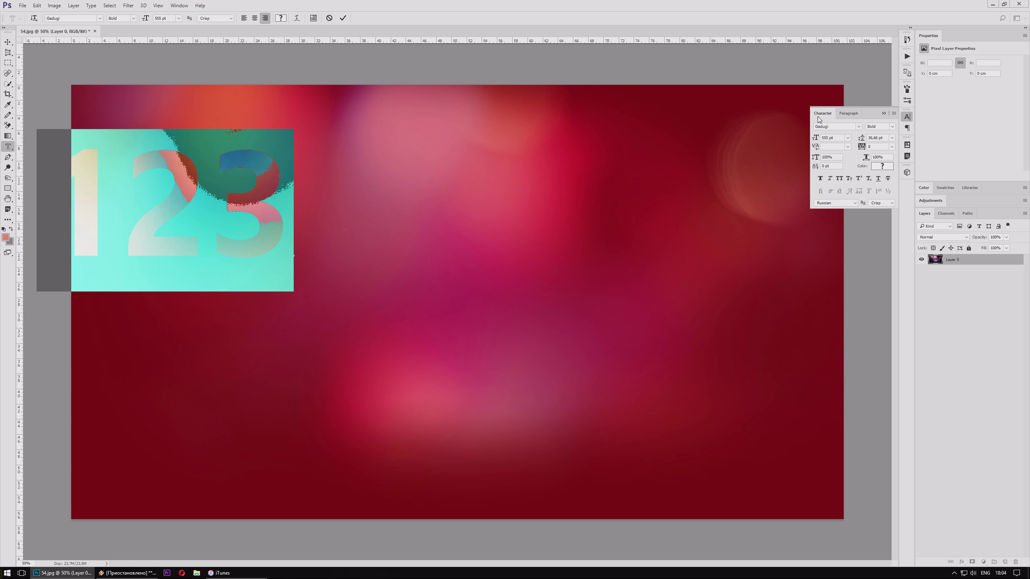
{"action": "left_click", "coordinate": [848, 113]}
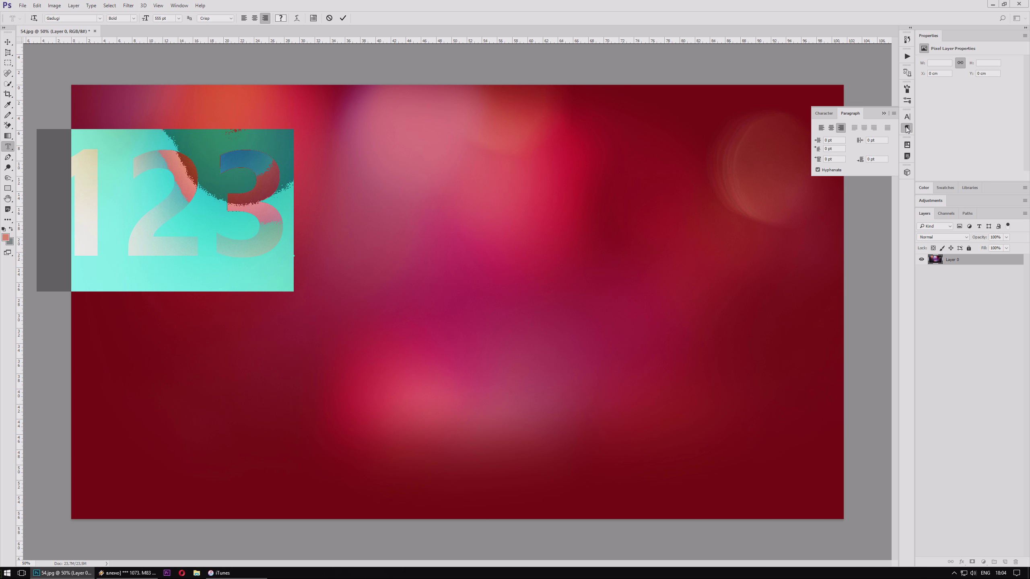
{"action": "left_click", "coordinate": [907, 128]}
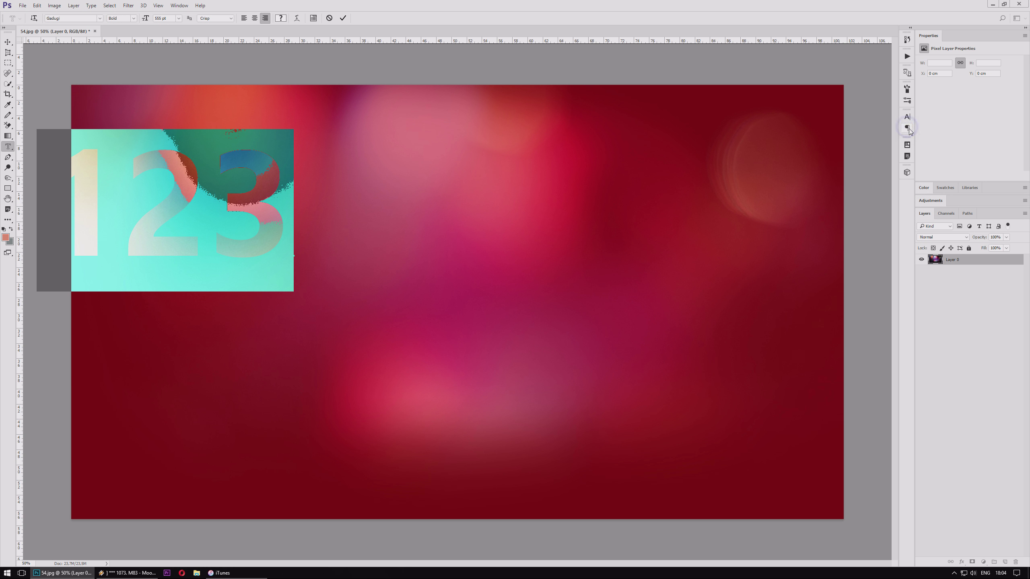
{"action": "left_click", "coordinate": [343, 18]}
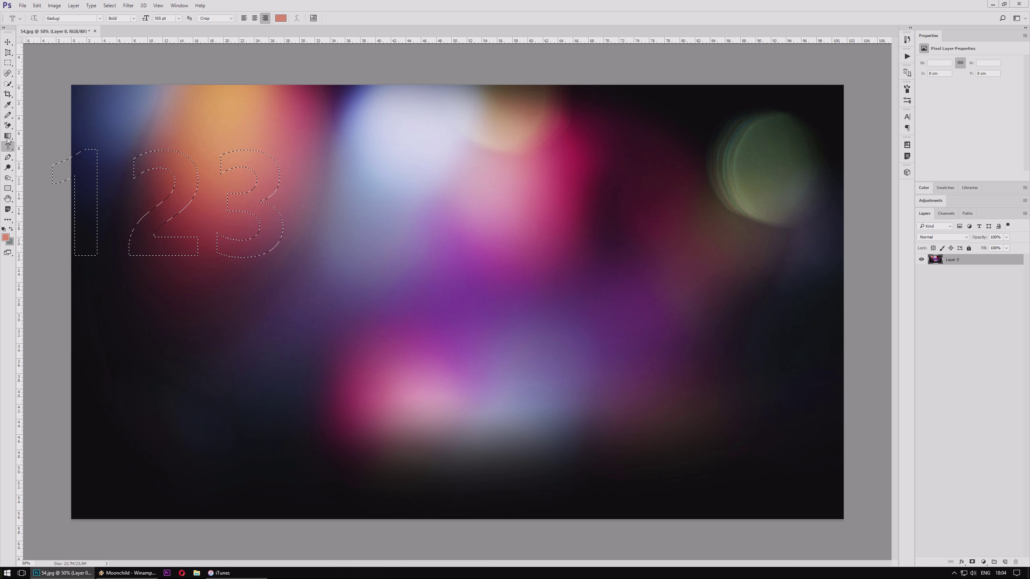
{"action": "left_click", "coordinate": [7, 115]}
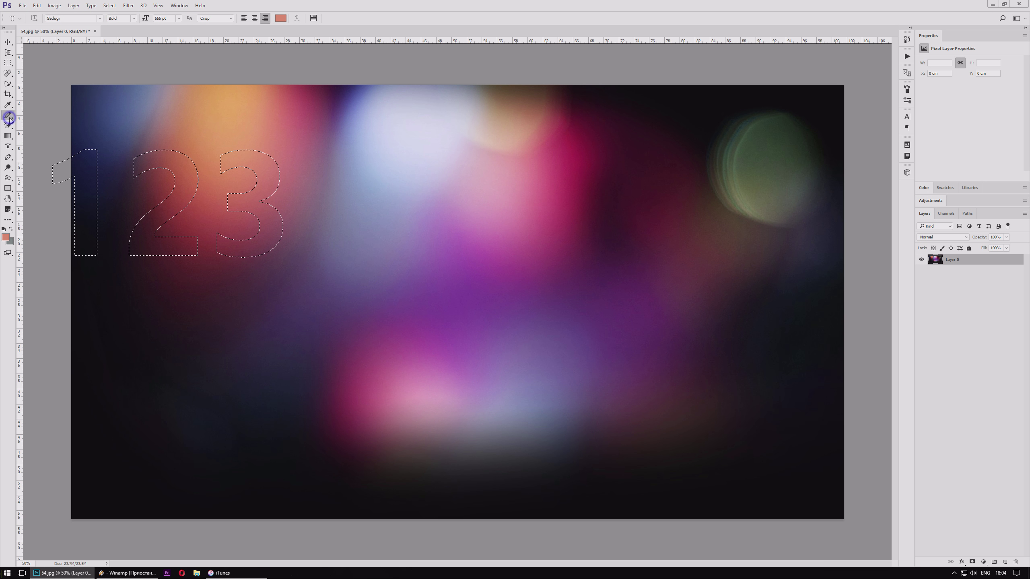
{"action": "right_click", "coordinate": [8, 115]}
{"action": "left_click", "coordinate": [34, 114]}
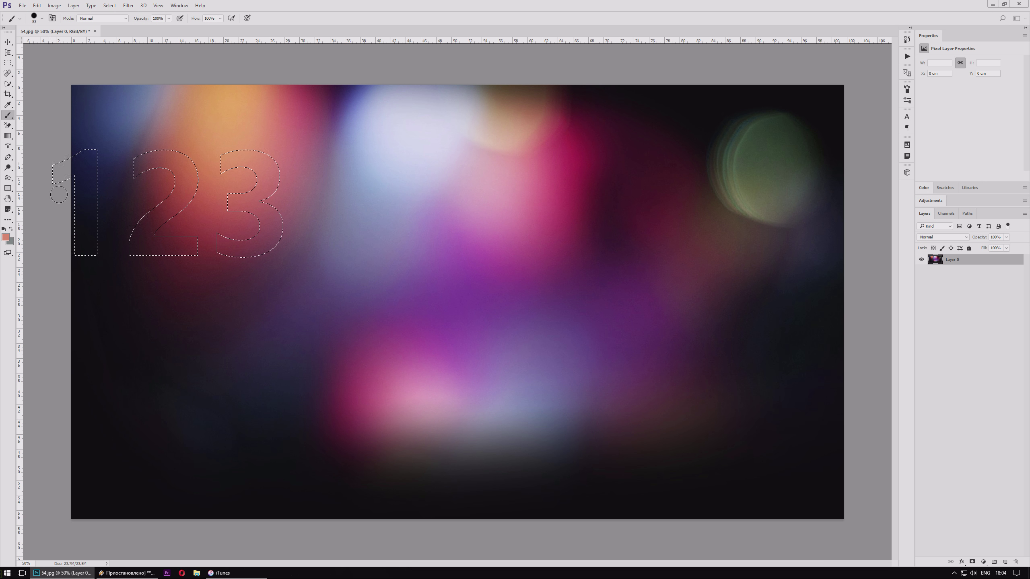
{"action": "left_click_drag", "start_coordinate": [110, 195], "coordinate": [264, 162]}
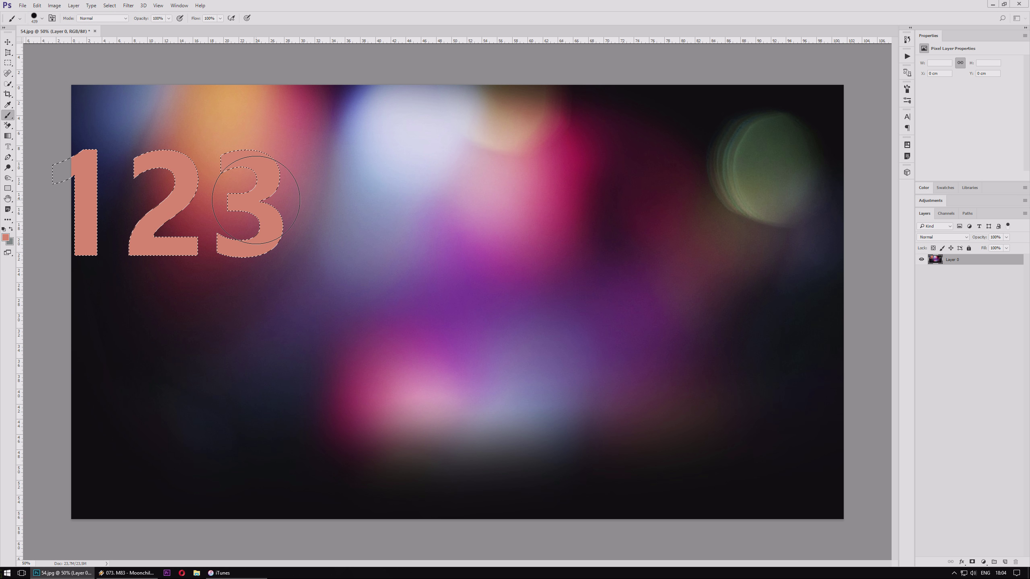
{"action": "key", "text": "ctrl+z"}
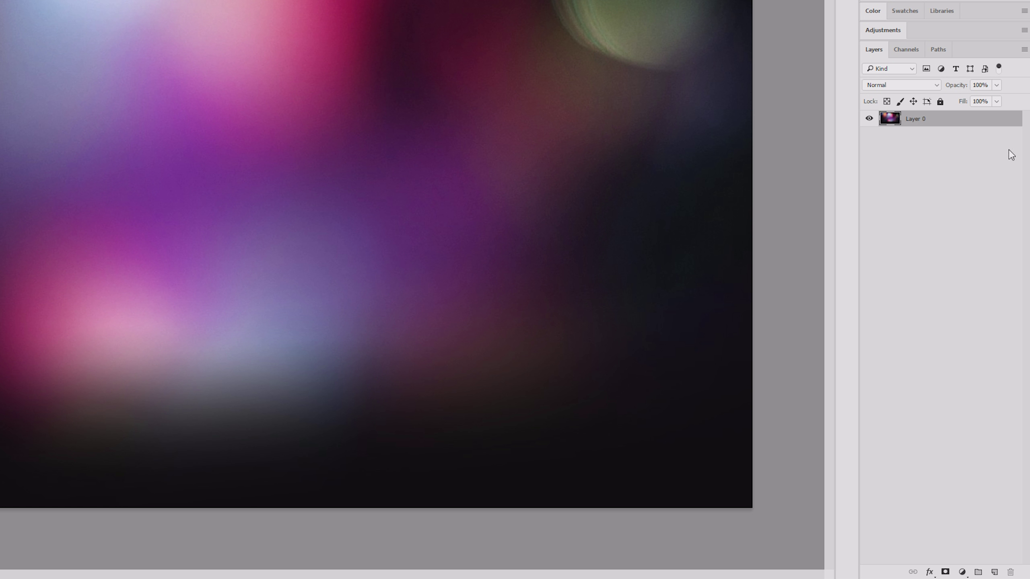
Step: Add empty Layer 1 below Layer 0 and mask Layer 0 with the 123 selection
{"action": "left_click", "coordinate": [993, 572]}
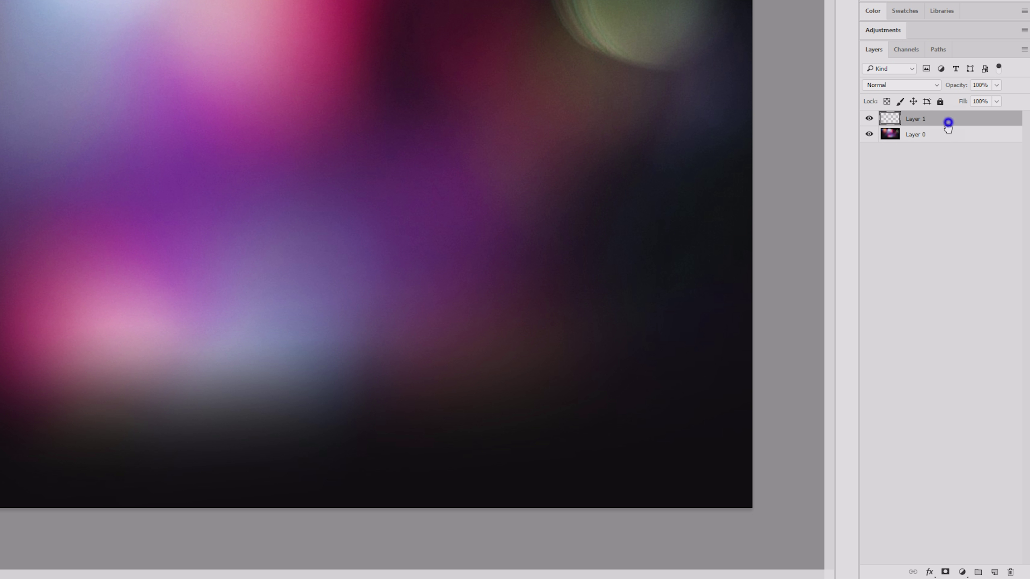
{"action": "left_click_drag", "start_coordinate": [948, 122], "coordinate": [948, 143]}
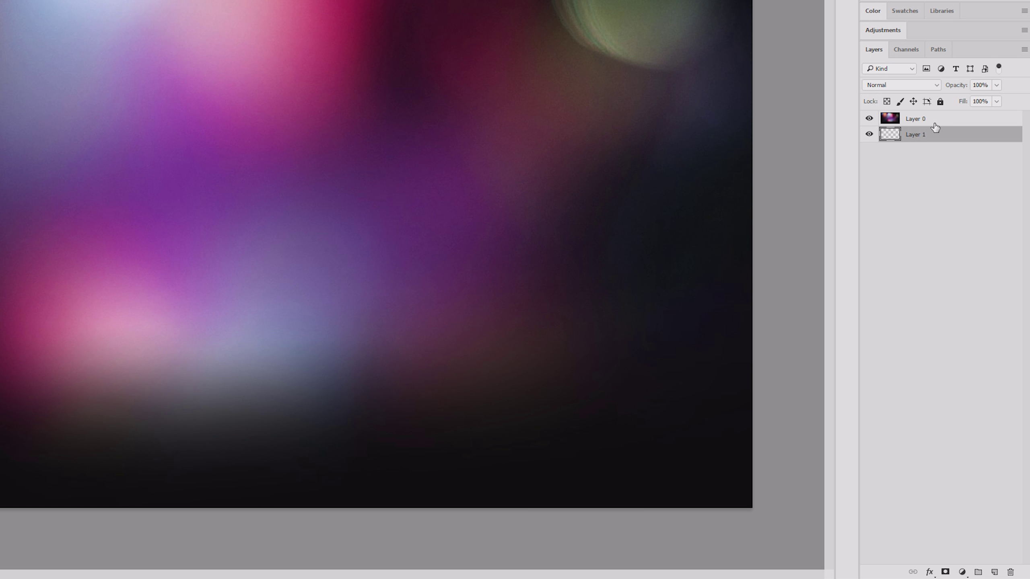
{"action": "left_click", "coordinate": [934, 121]}
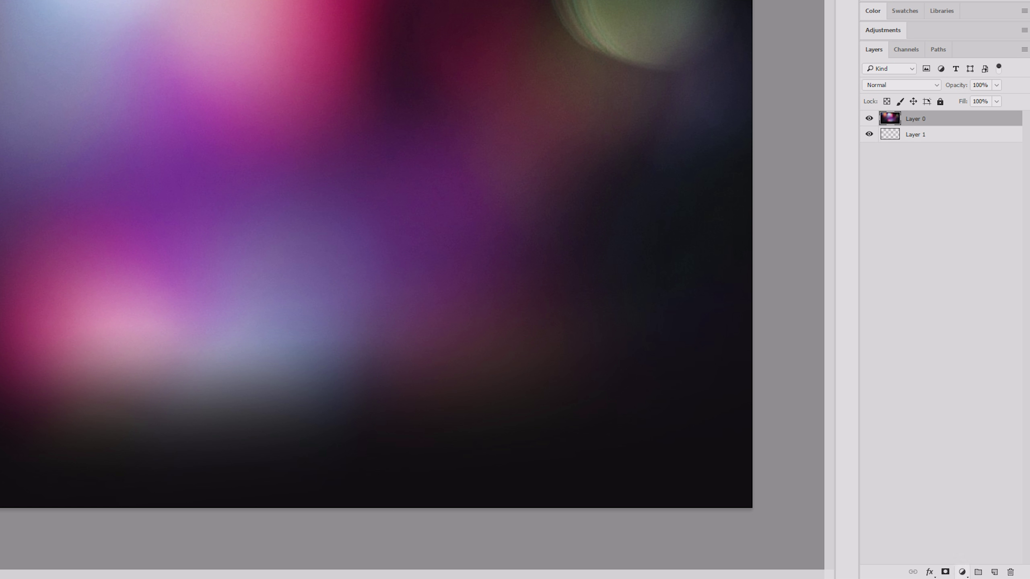
{"action": "left_click", "coordinate": [945, 573]}
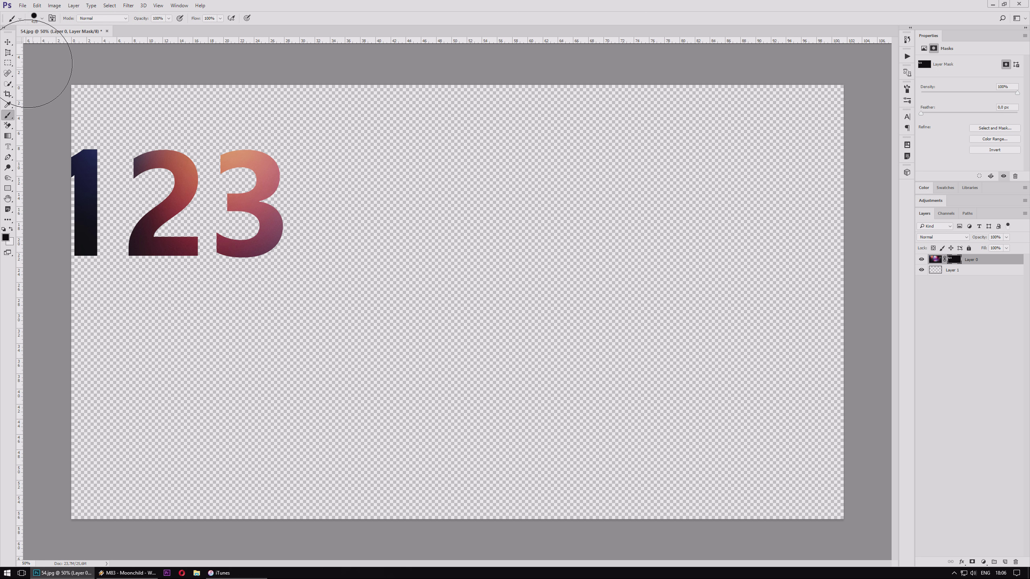
Step: Drag the bokeh-filled 123 digits to the middle of the canvas
{"action": "left_click", "coordinate": [8, 42]}
{"action": "left_click_drag", "start_coordinate": [244, 163], "coordinate": [529, 216]}
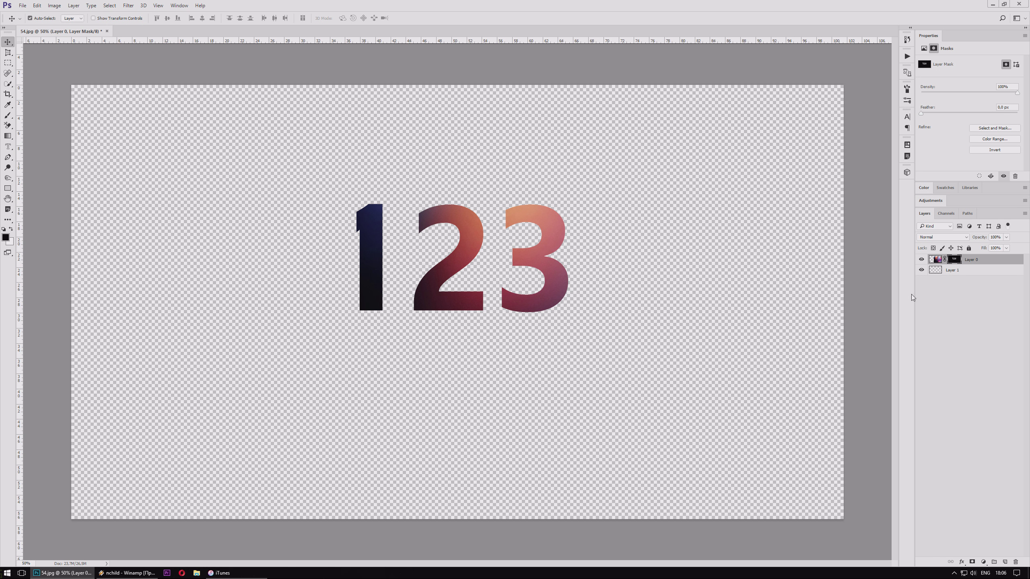
Step: Shift Layer 0's bokeh photo inside the 123 mask so the digits glow pink, blue and purple, then relink it
{"action": "left_click", "coordinate": [935, 260]}
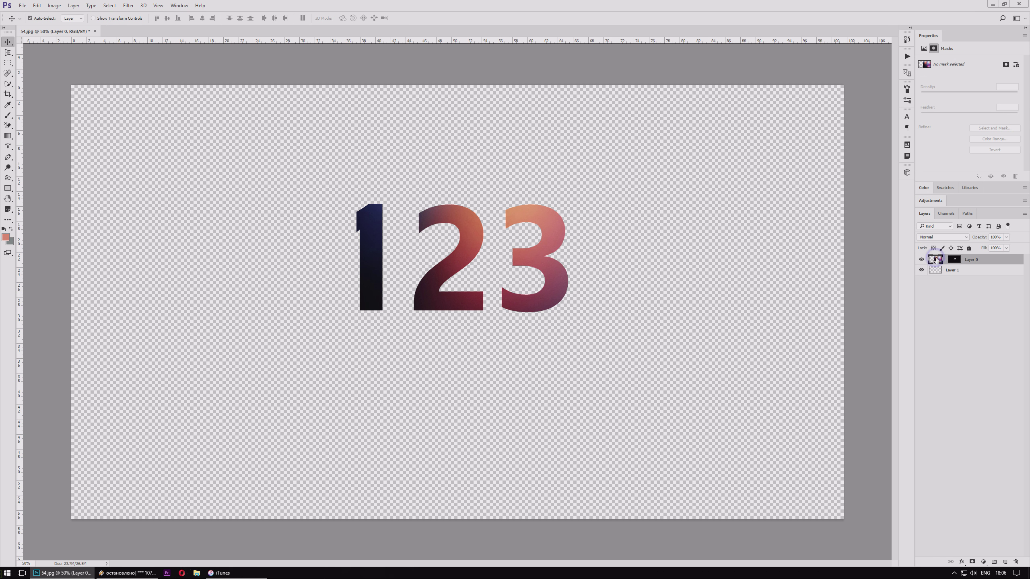
{"action": "mouse_move", "coordinate": [471, 222]}
{"action": "left_mouse_down"}
{"action": "mouse_move", "coordinate": [290, 243]}
{"action": "mouse_move", "coordinate": [268, 206]}
{"action": "mouse_move", "coordinate": [188, 255]}
{"action": "mouse_move", "coordinate": [152, 375]}
{"action": "mouse_move", "coordinate": [221, 234]}
{"action": "mouse_move", "coordinate": [341, 209]}
{"action": "mouse_move", "coordinate": [310, 224]}
{"action": "mouse_move", "coordinate": [283, 172]}
{"action": "mouse_move", "coordinate": [291, 196]}
{"action": "left_mouse_up"}
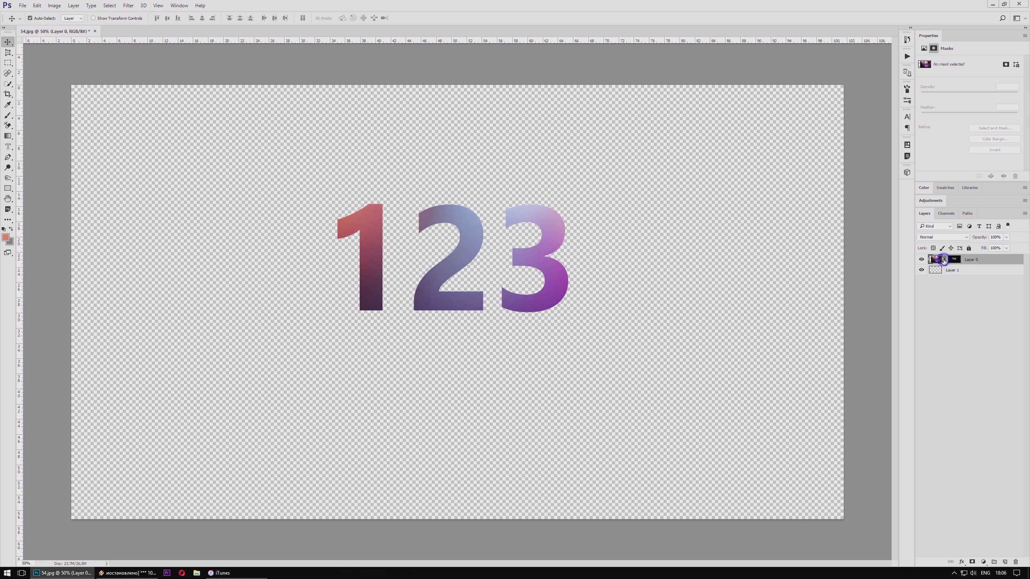
{"action": "left_click", "coordinate": [944, 259]}
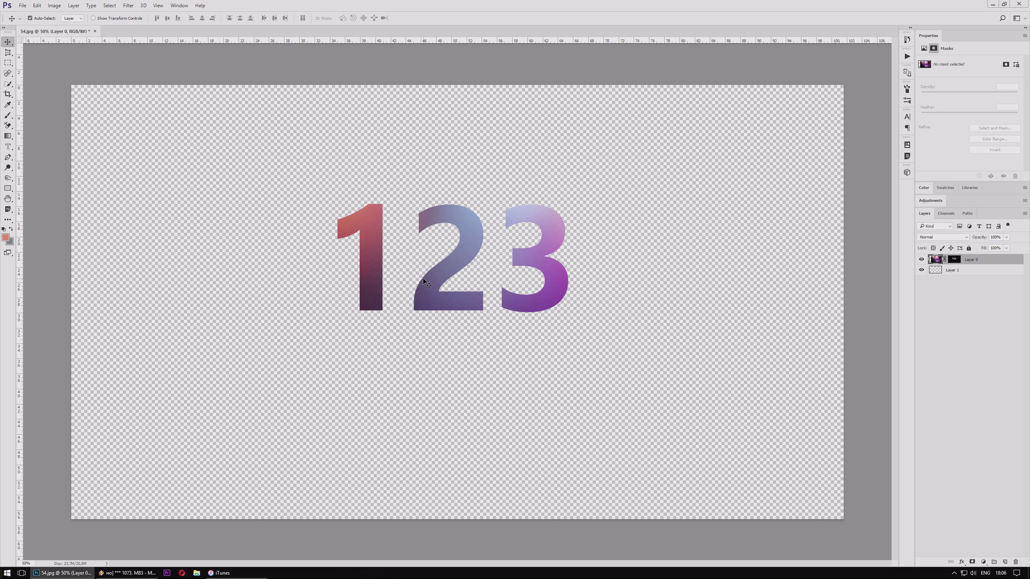